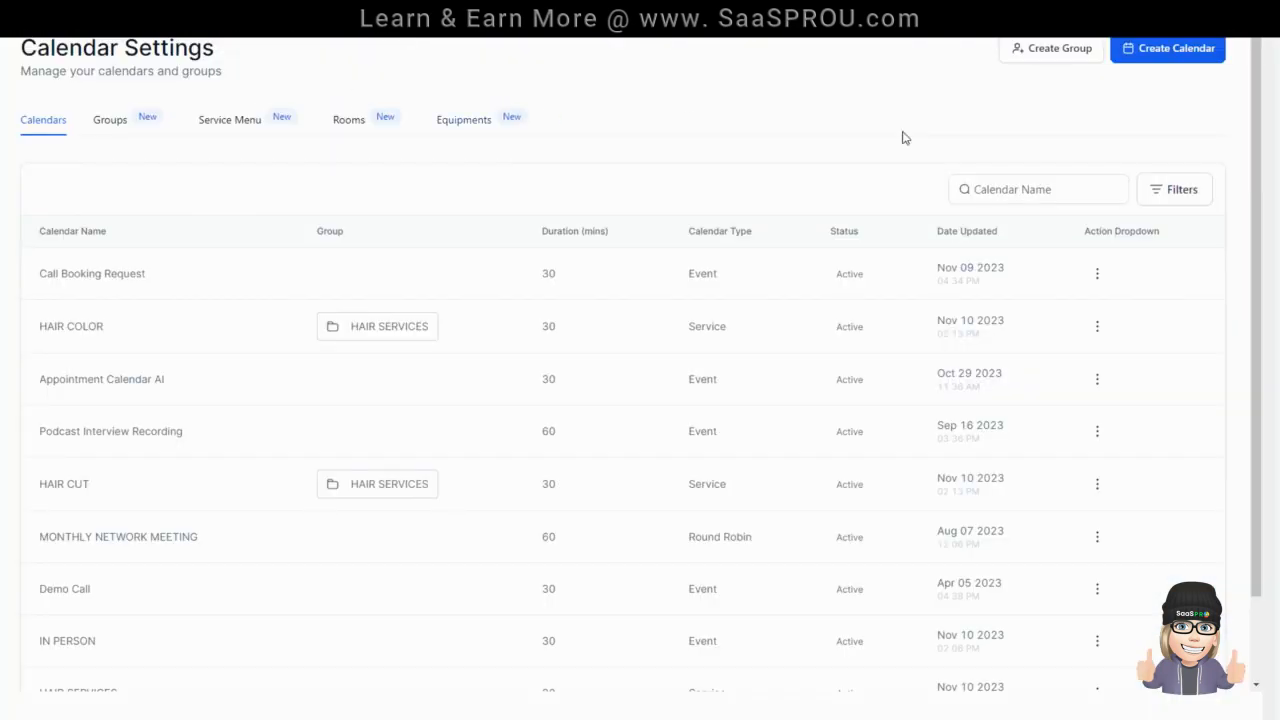
click(1174, 52)
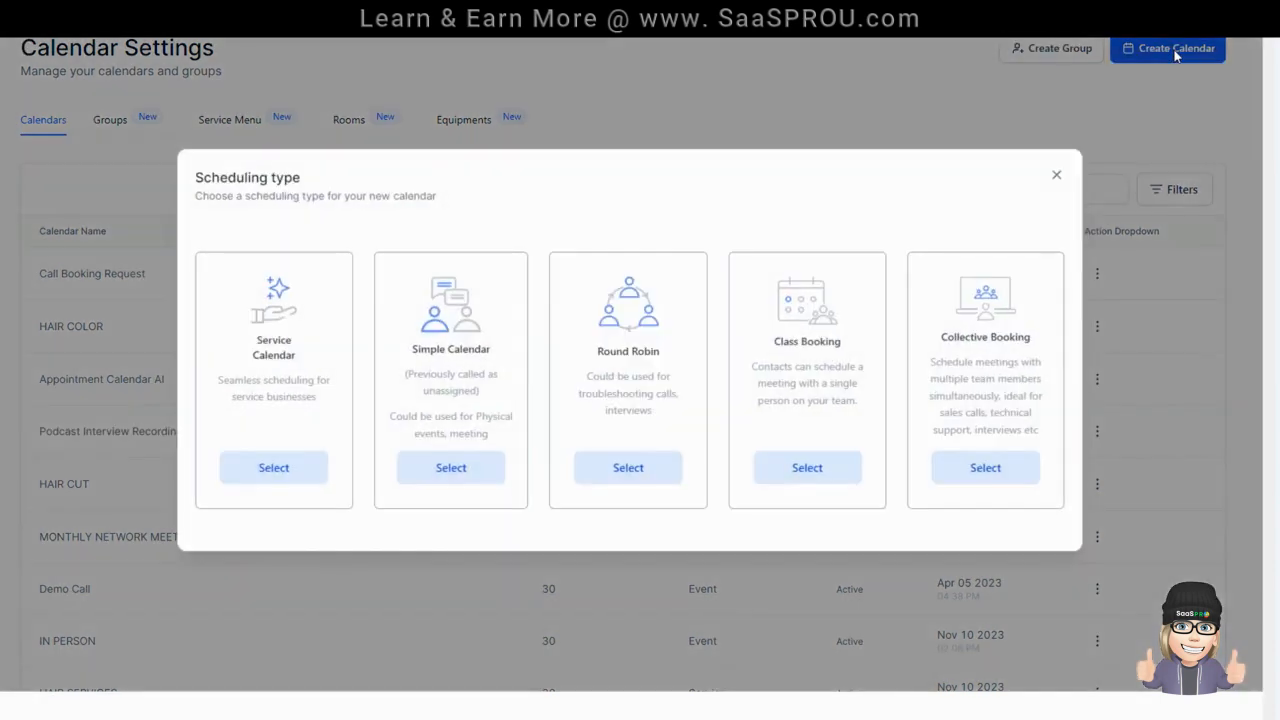
click(274, 470)
click(1056, 175)
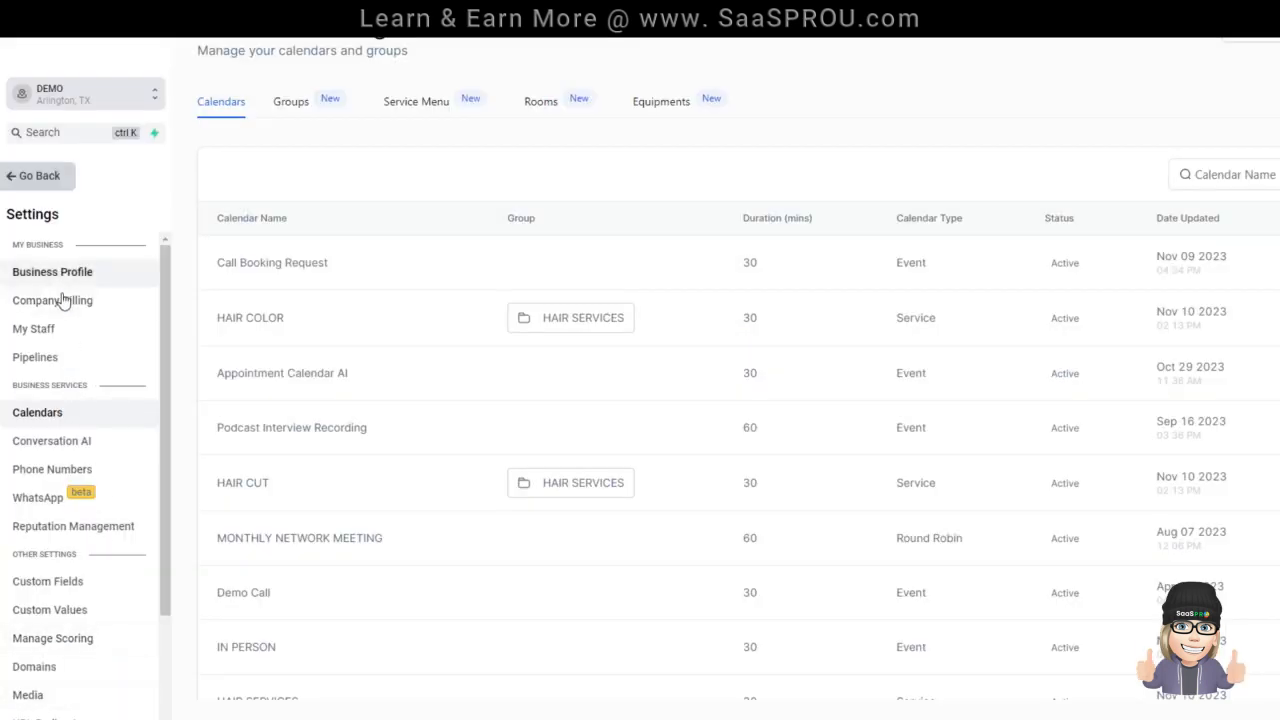
Step: Review the calendar preferences, including week start day, service toggles, widget language and time format
scroll(66, 378, down, 1)
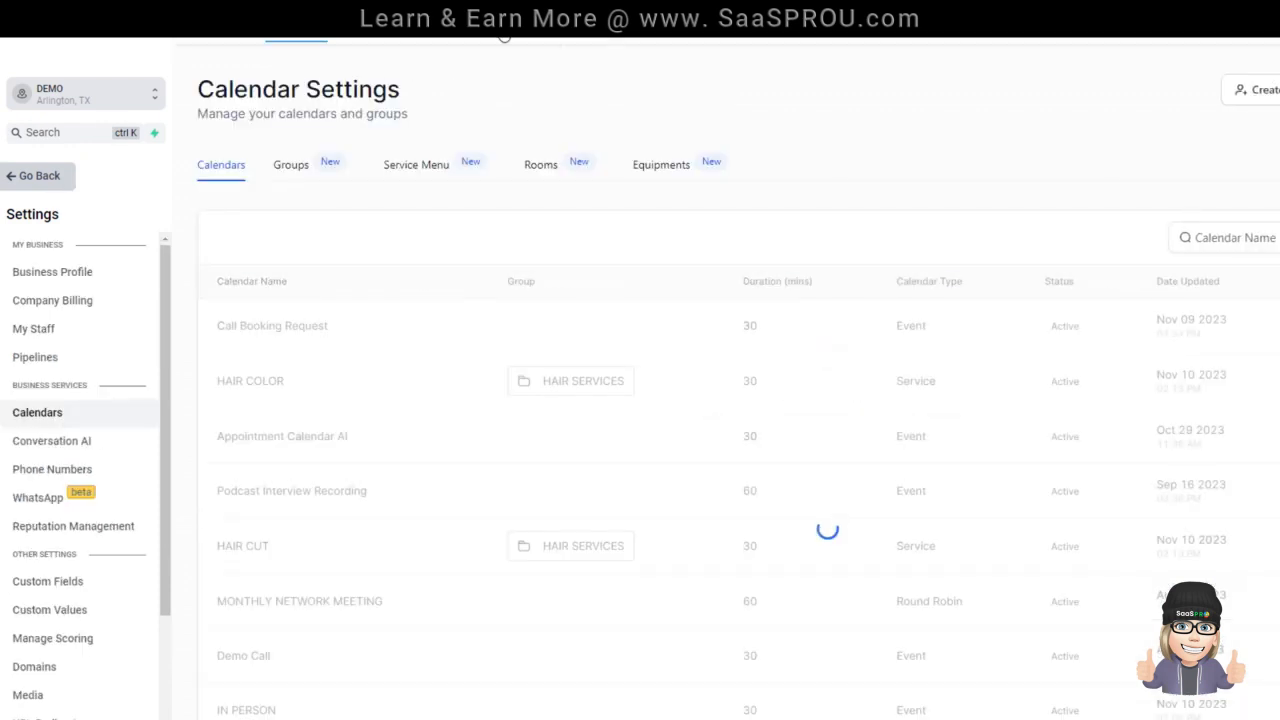
click(366, 38)
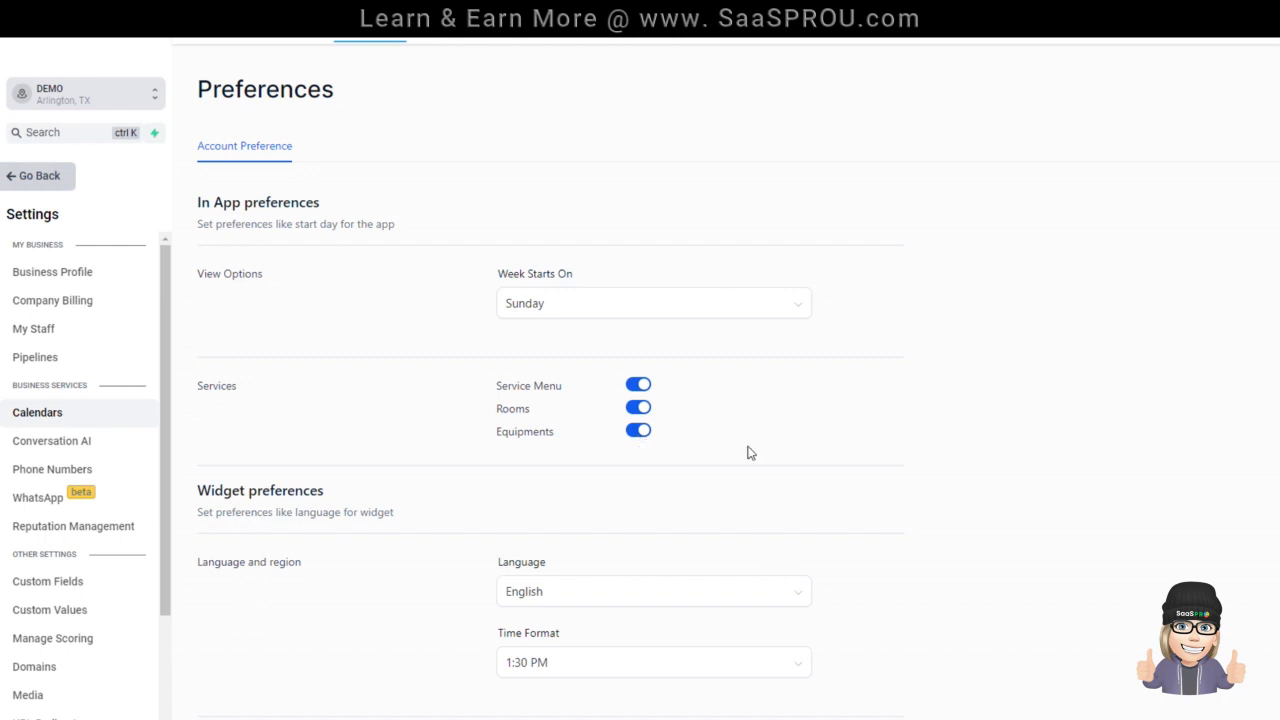
scroll(749, 451, down, 1)
scroll(790, 470, up, 1)
click(37, 175)
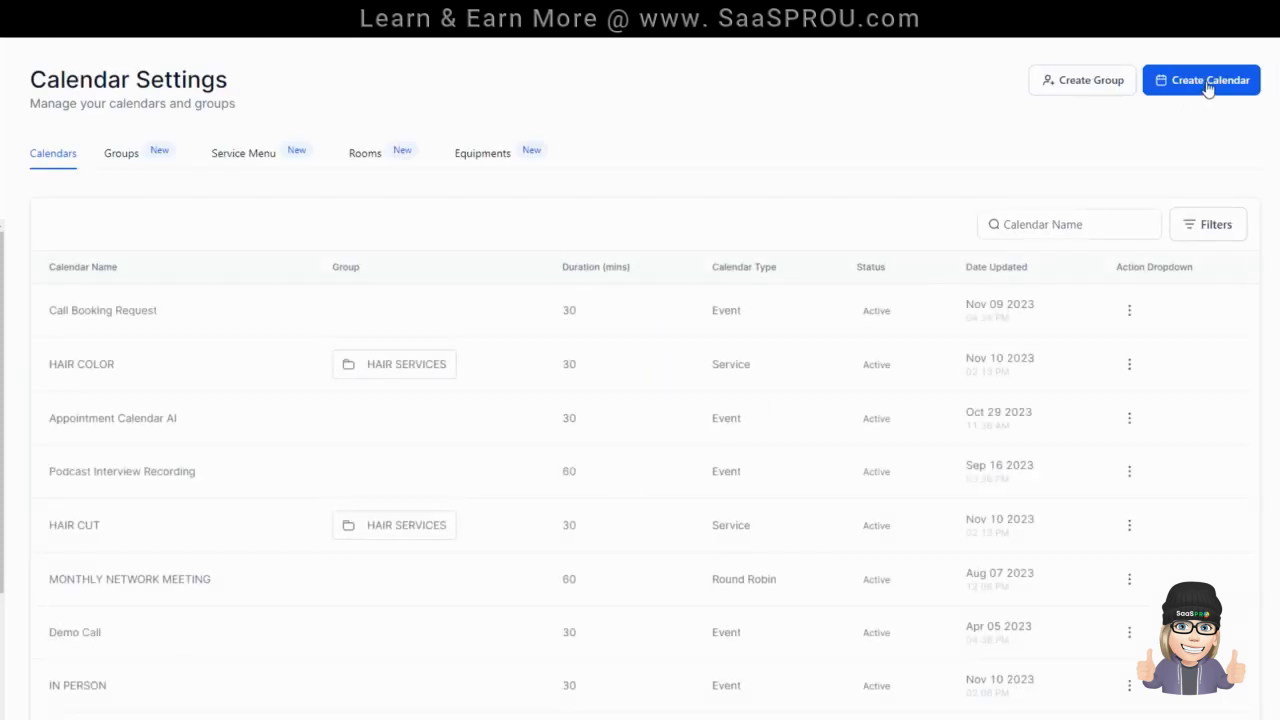
Step: Look over the scheduling types offered for a new calendar, and close the selection without choosing one
click(1208, 88)
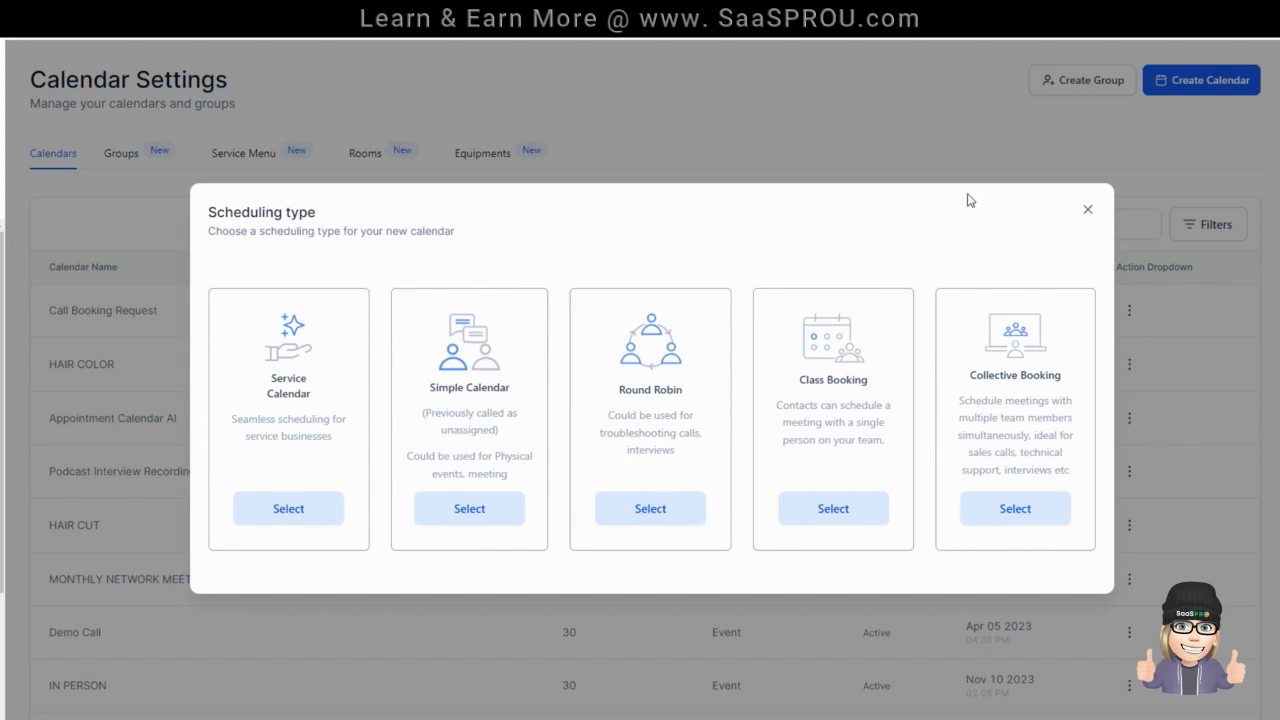
click(1088, 214)
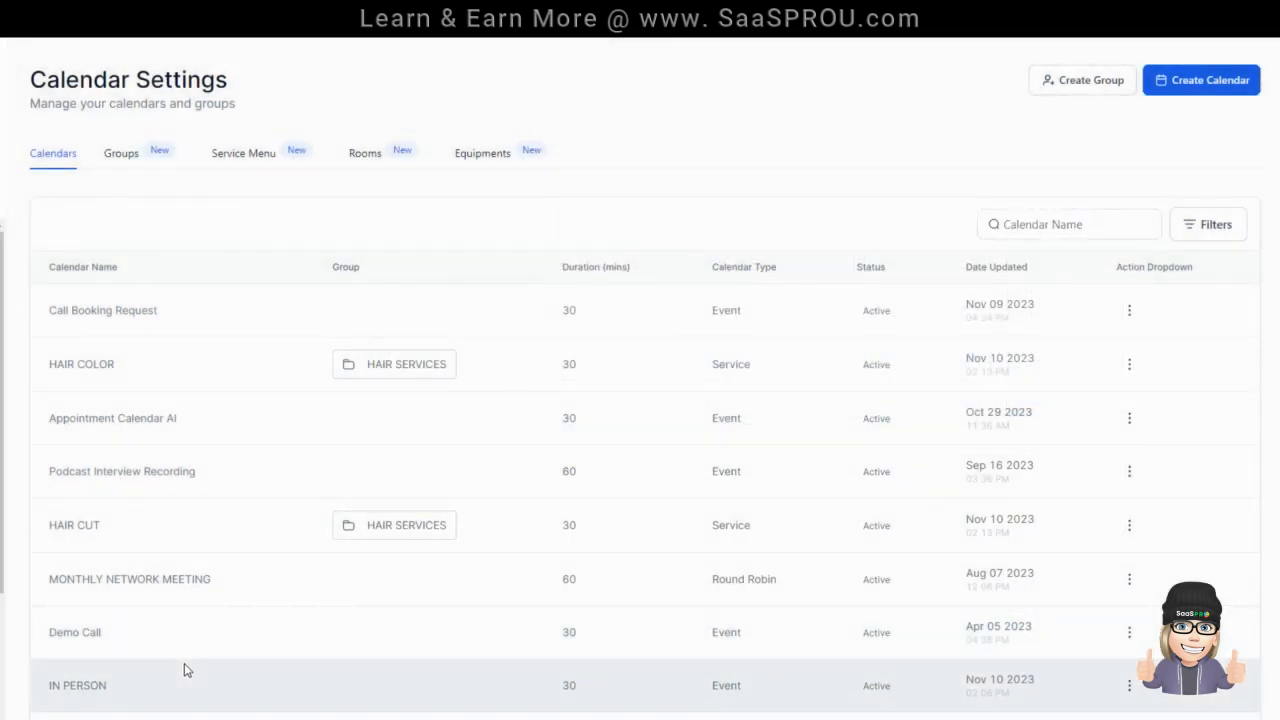
Step: Start a new calendar named Team 1 and set its custom URL to team-1-
click(1197, 87)
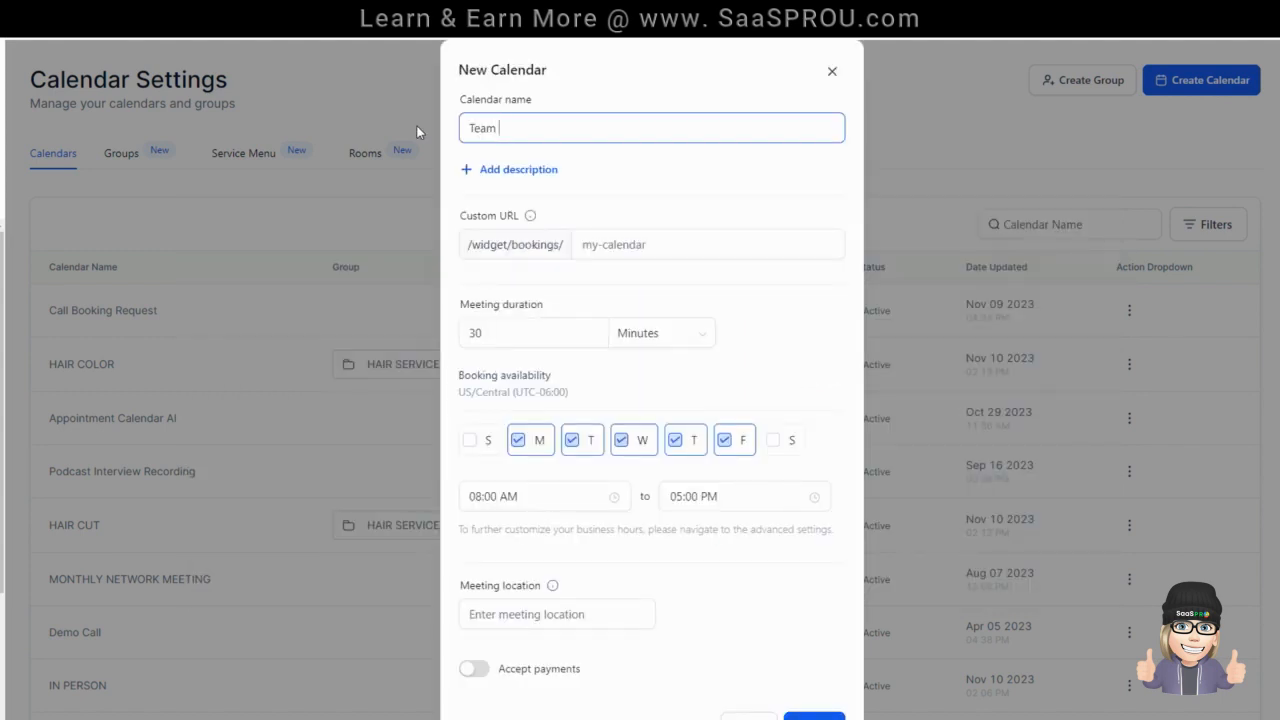
text(1)
click(638, 244)
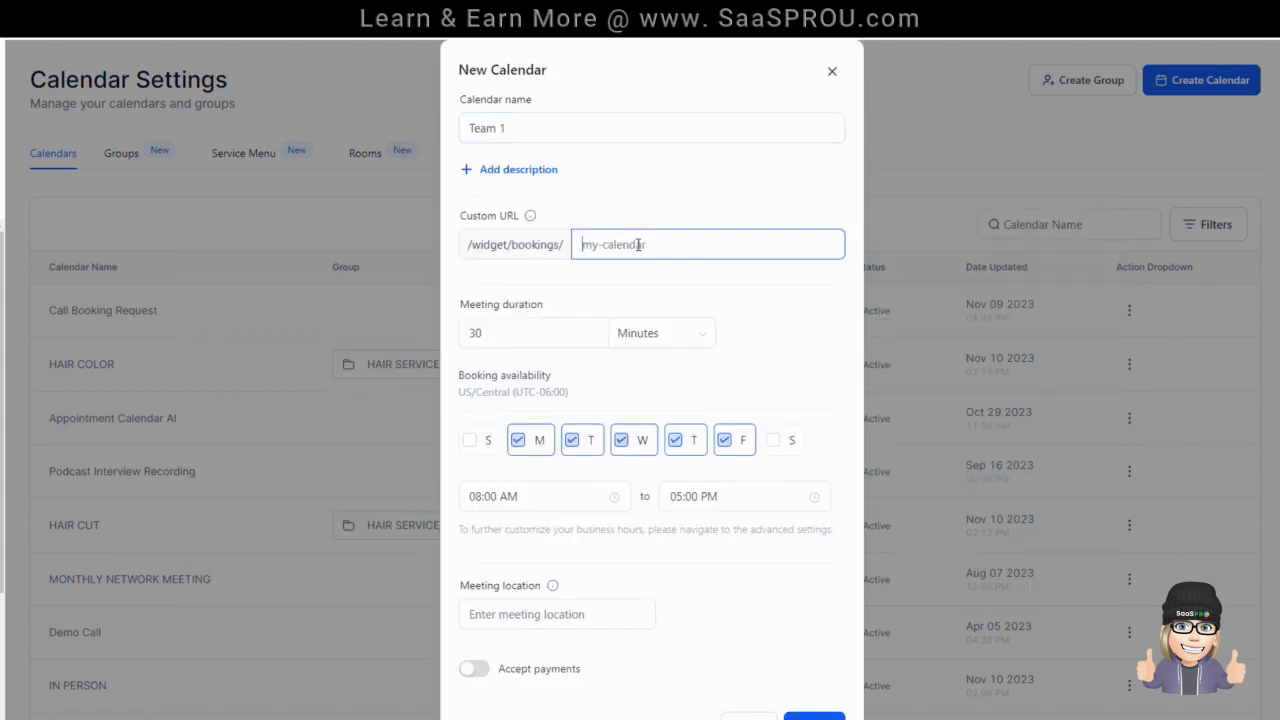
text(t)
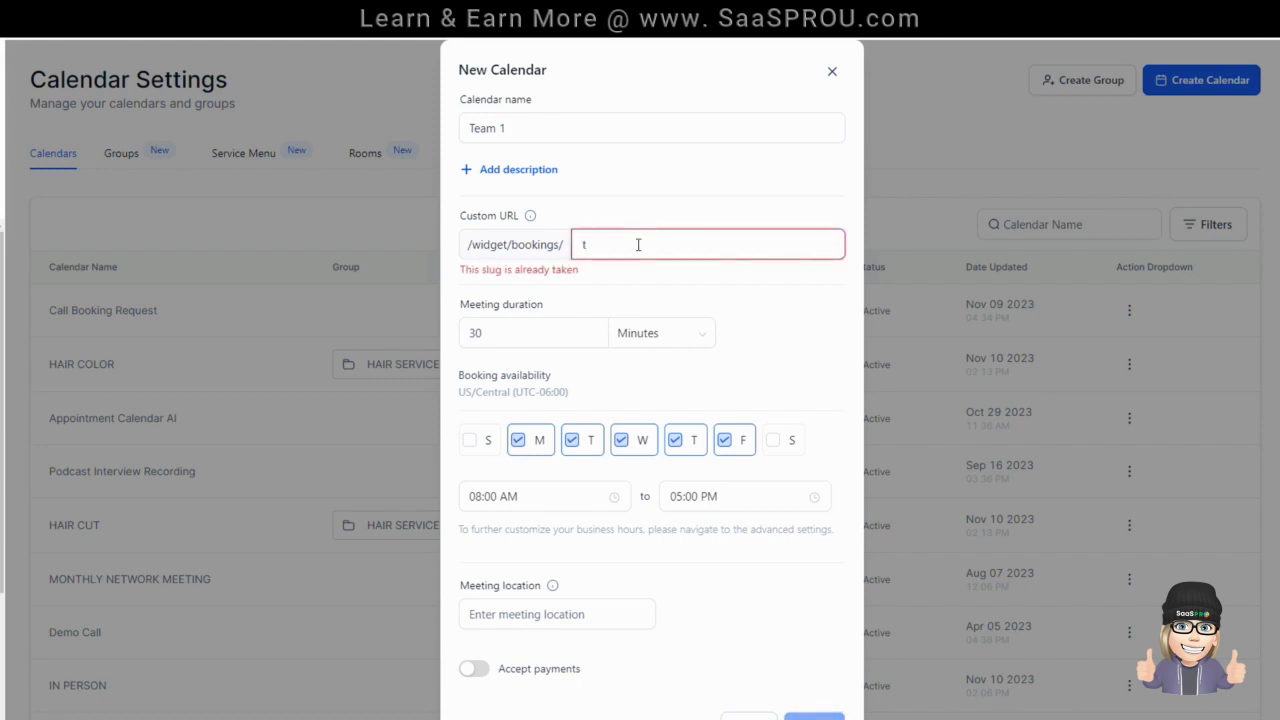
text(eam-1-)
Step: Examine the meeting duration, meeting location and accept payments options in the new calendar form
click(517, 331)
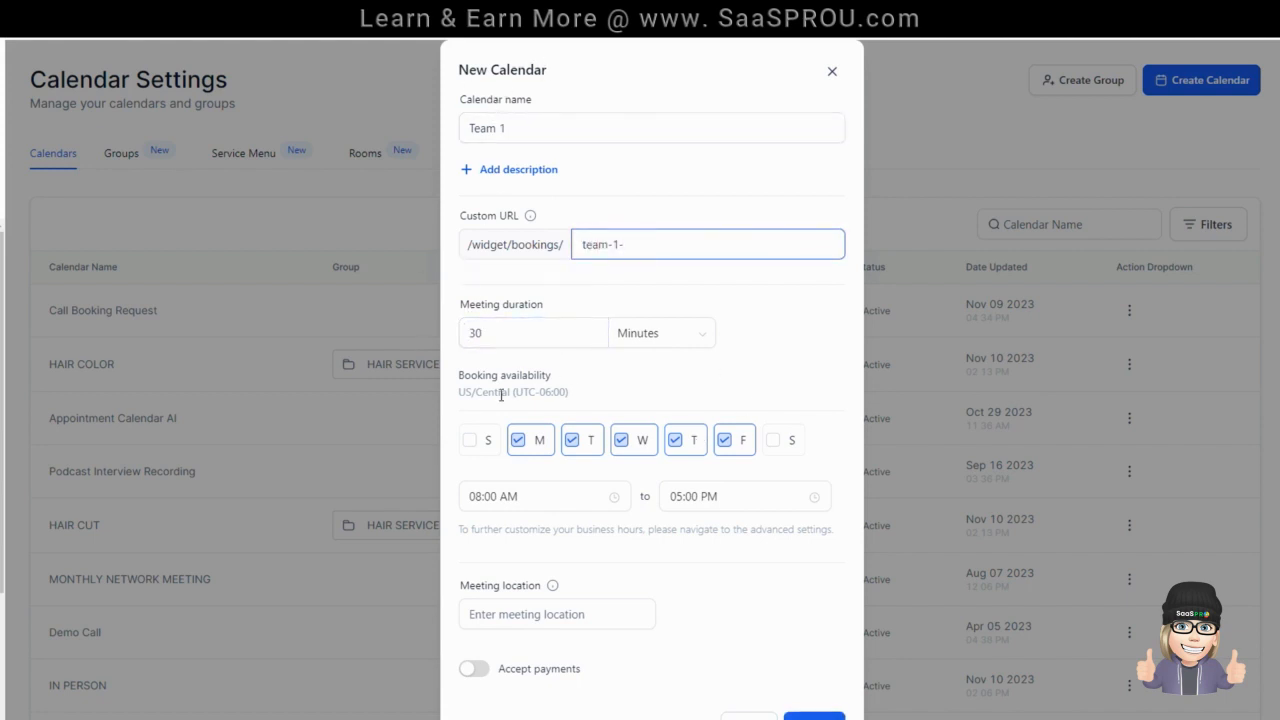
scroll(586, 395, down, 1)
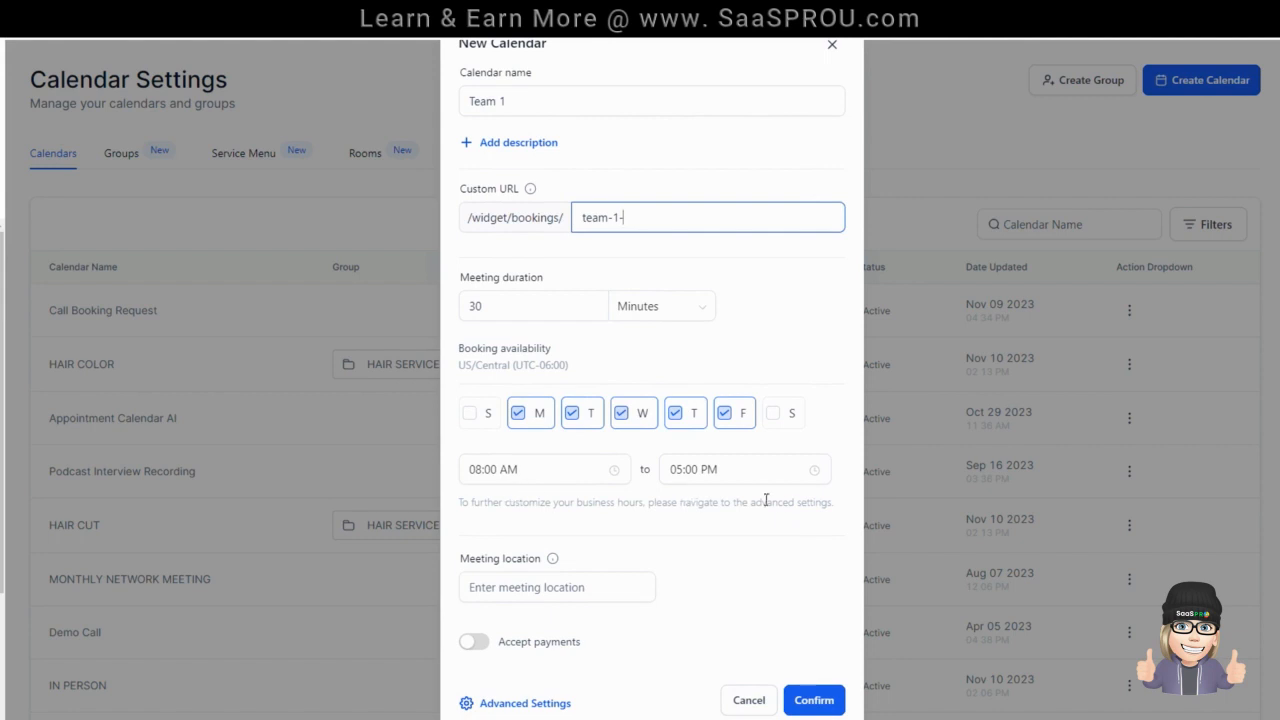
click(505, 590)
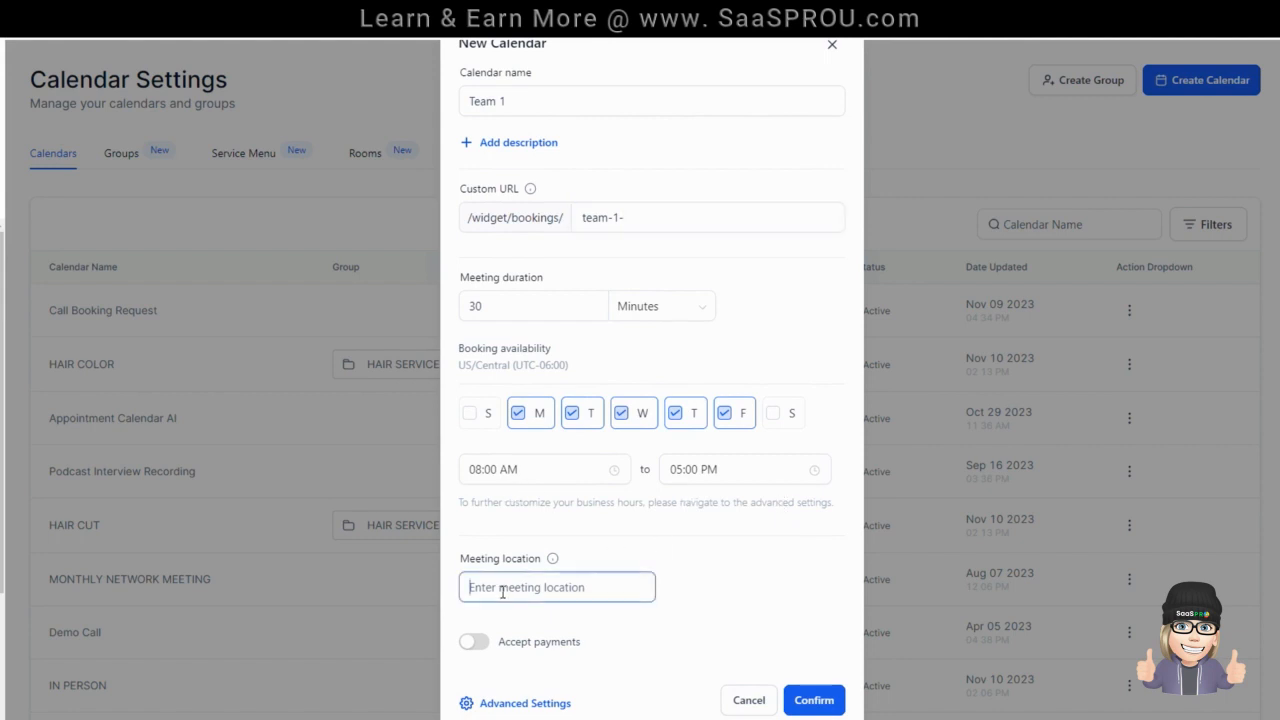
click(474, 641)
scroll(678, 548, down, 3)
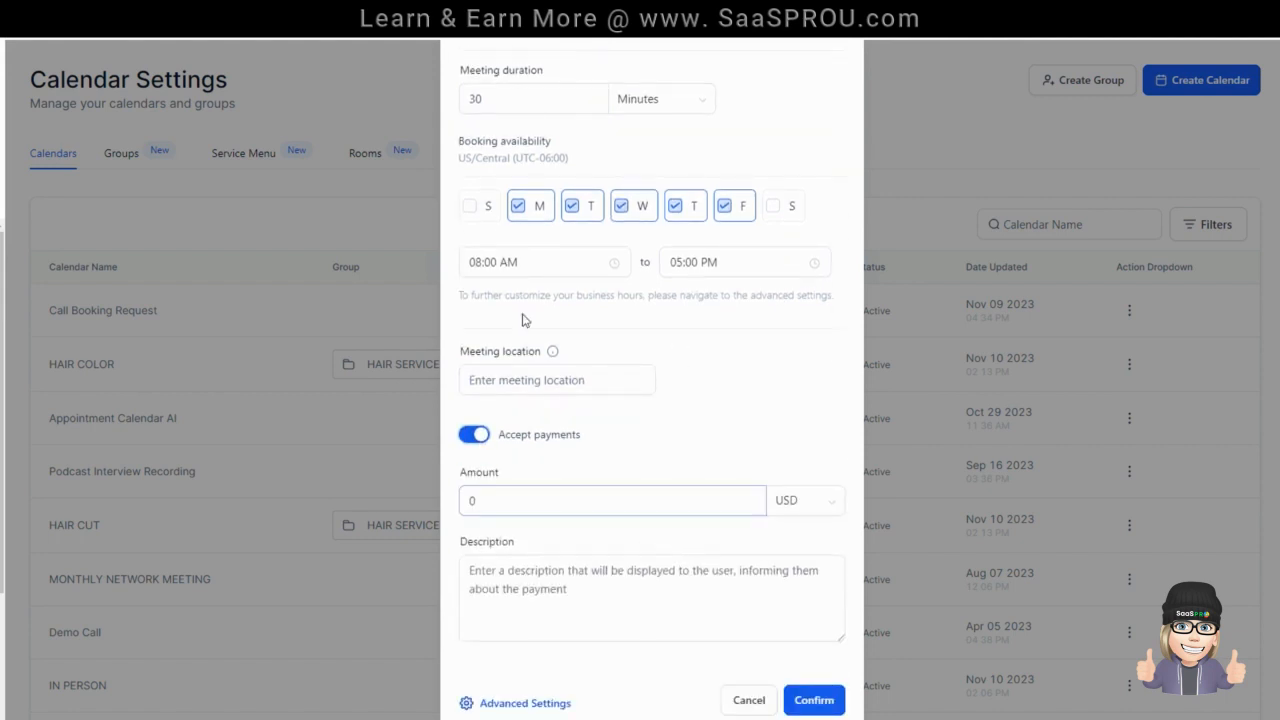
click(471, 436)
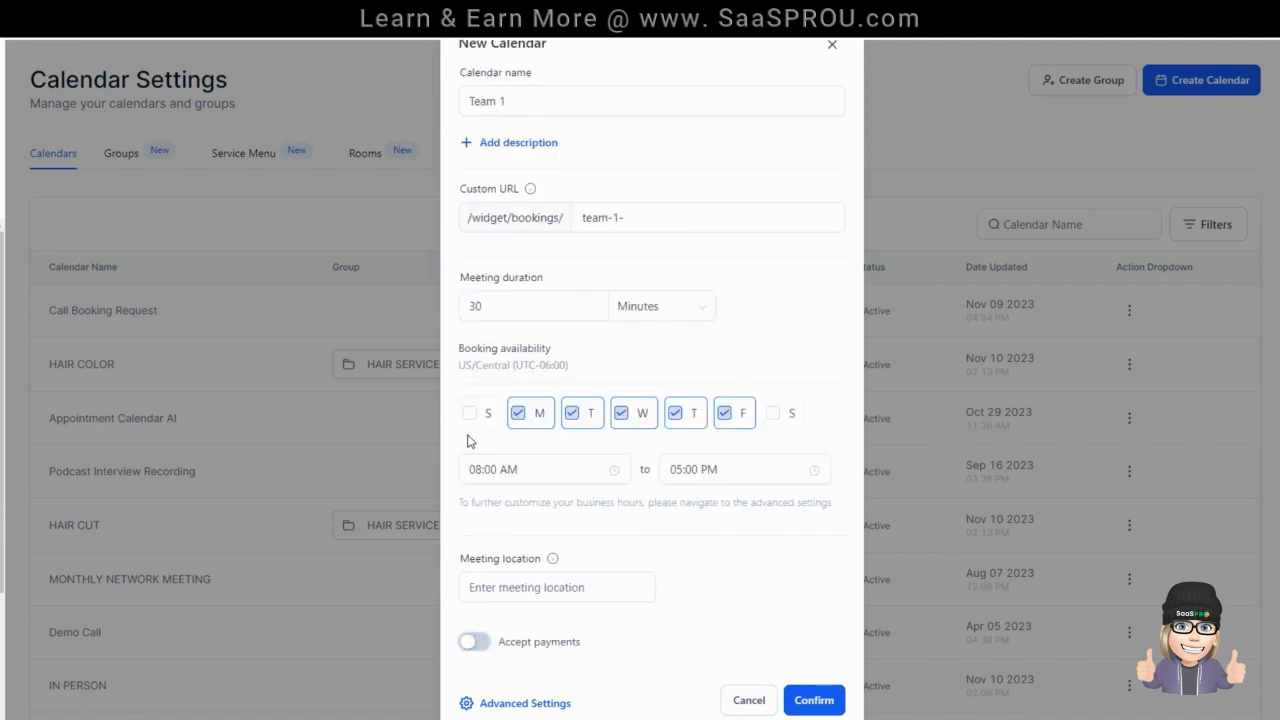
Step: Open the new calendar's advanced settings and review its meeting details, including invite title, meeting location and group
click(528, 704)
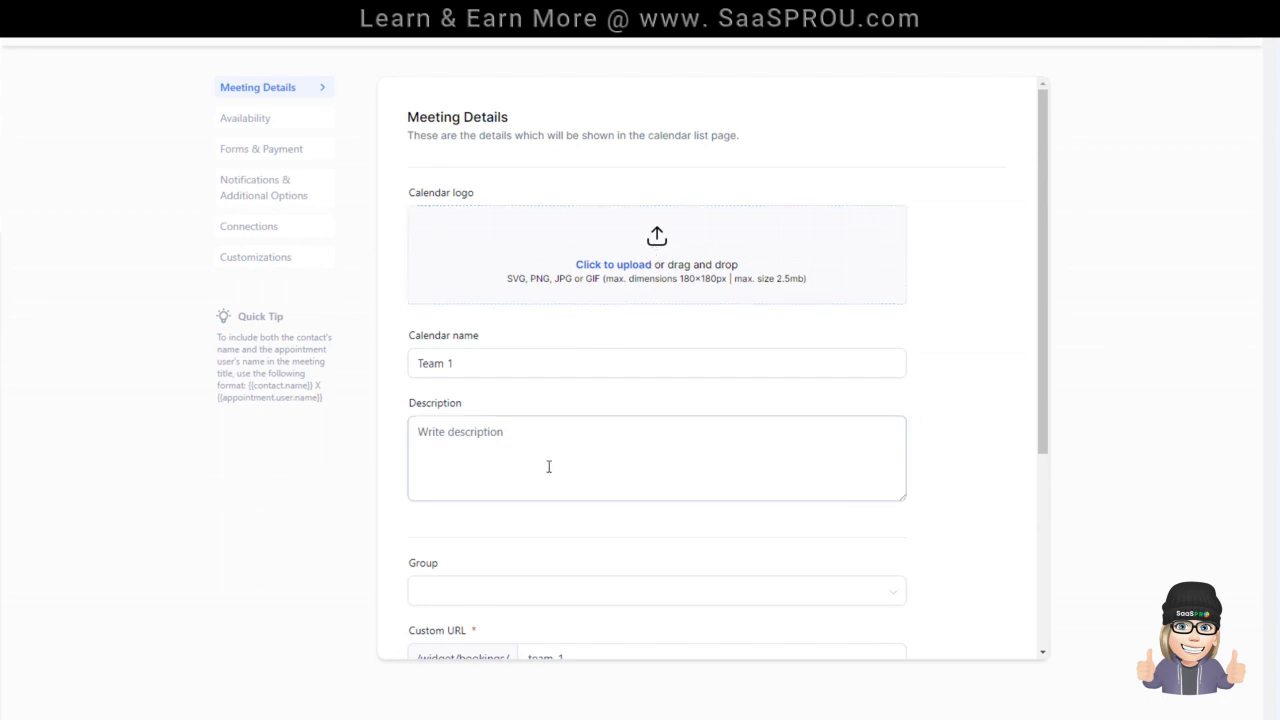
scroll(500, 470, down, 3)
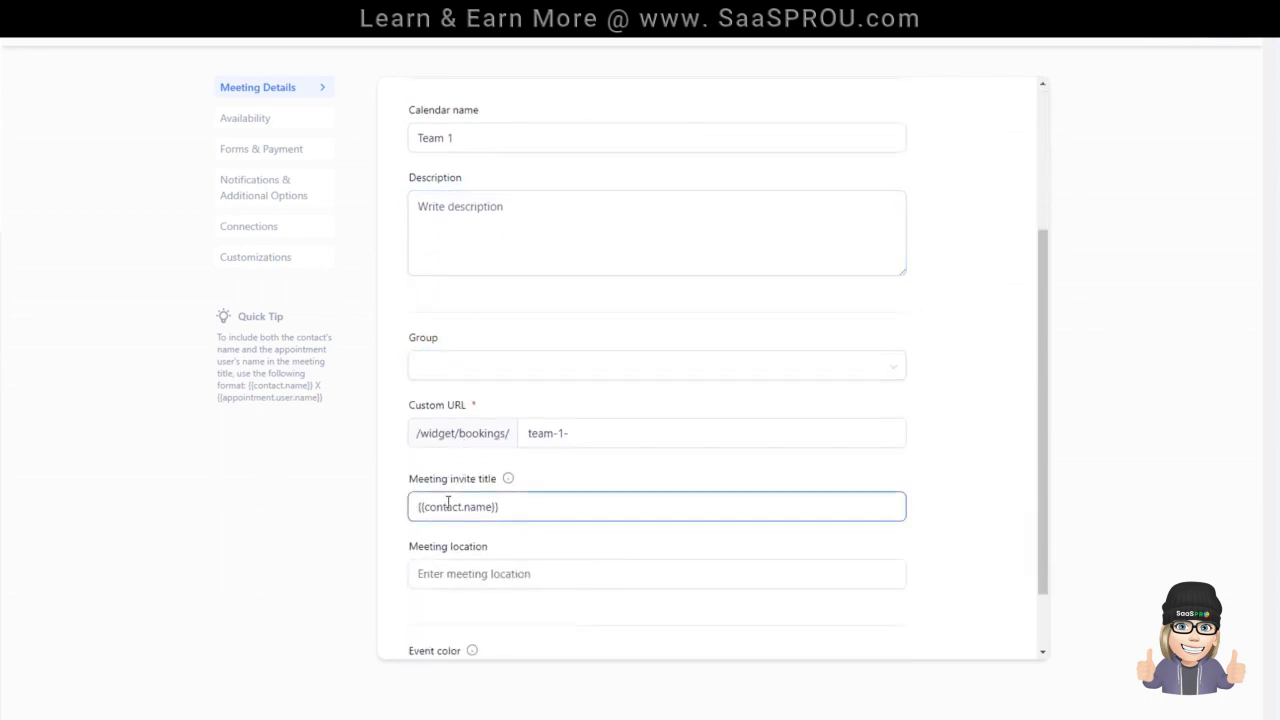
scroll(446, 500, down, 1)
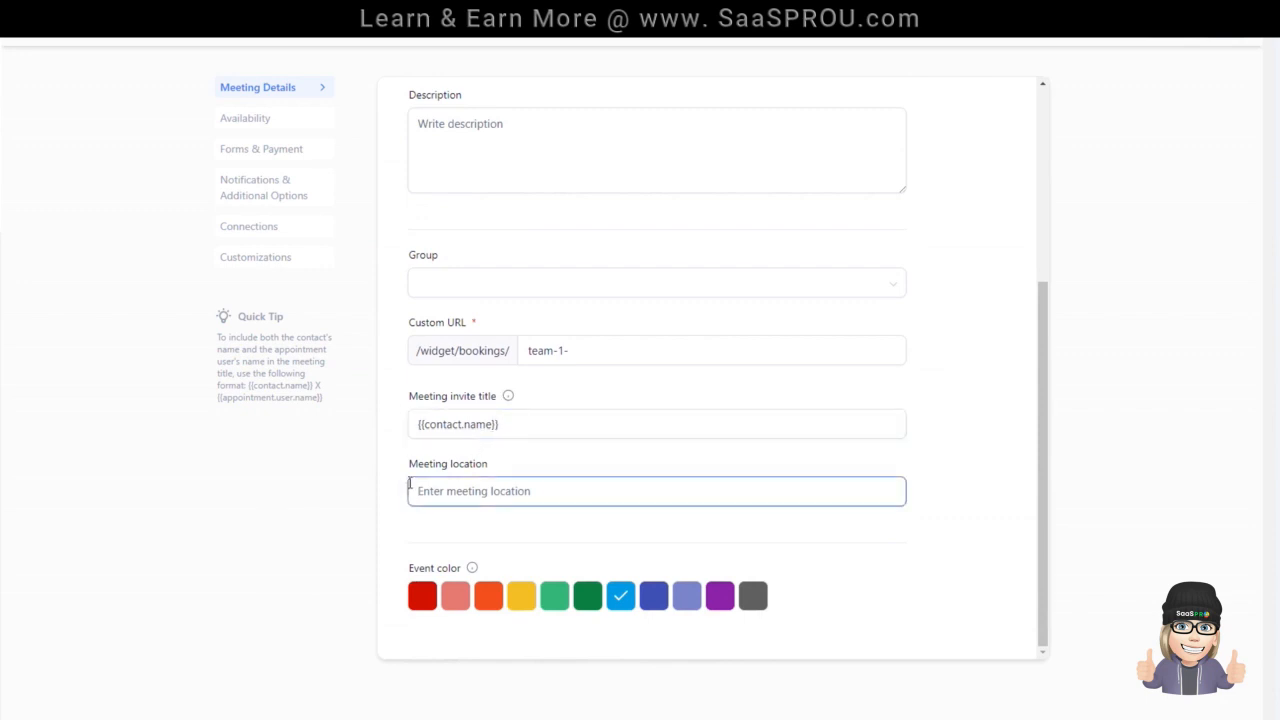
drag(410, 475, 503, 471)
click(456, 489)
scroll(412, 360, up, 4)
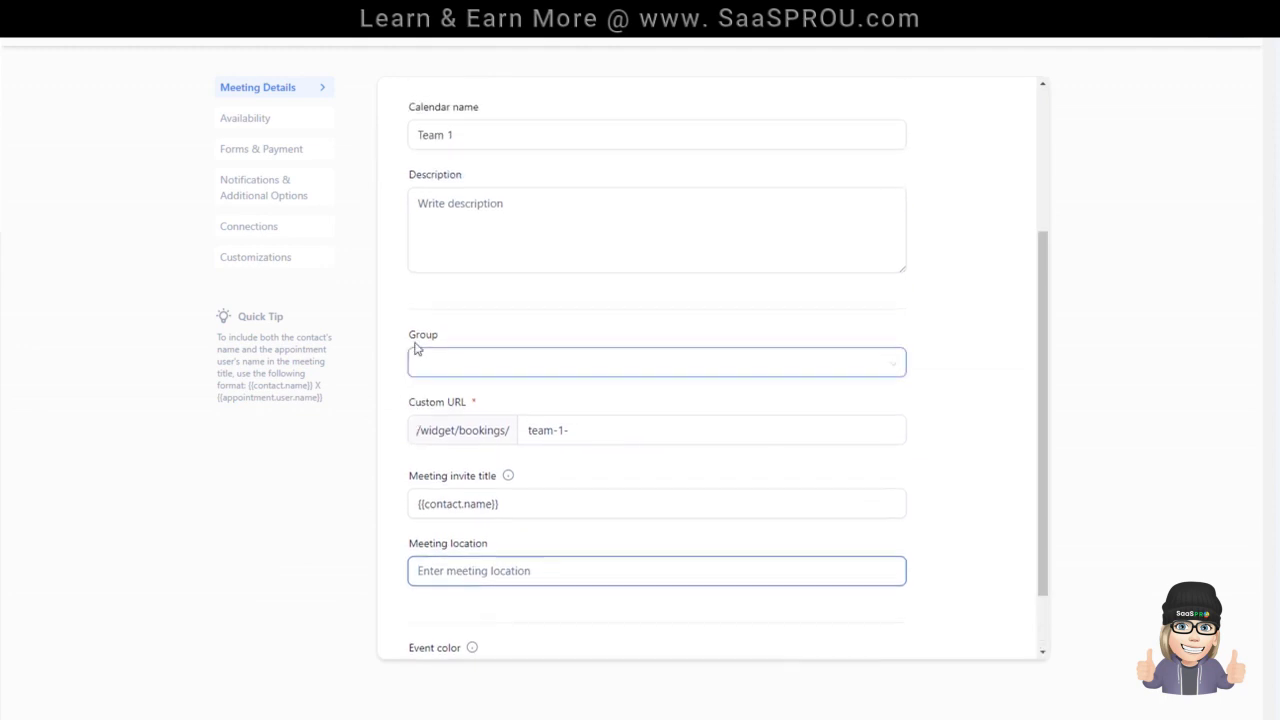
Step: Examine the calendar's availability settings, including weekday hours, the recurring meeting options and booking limits
click(250, 120)
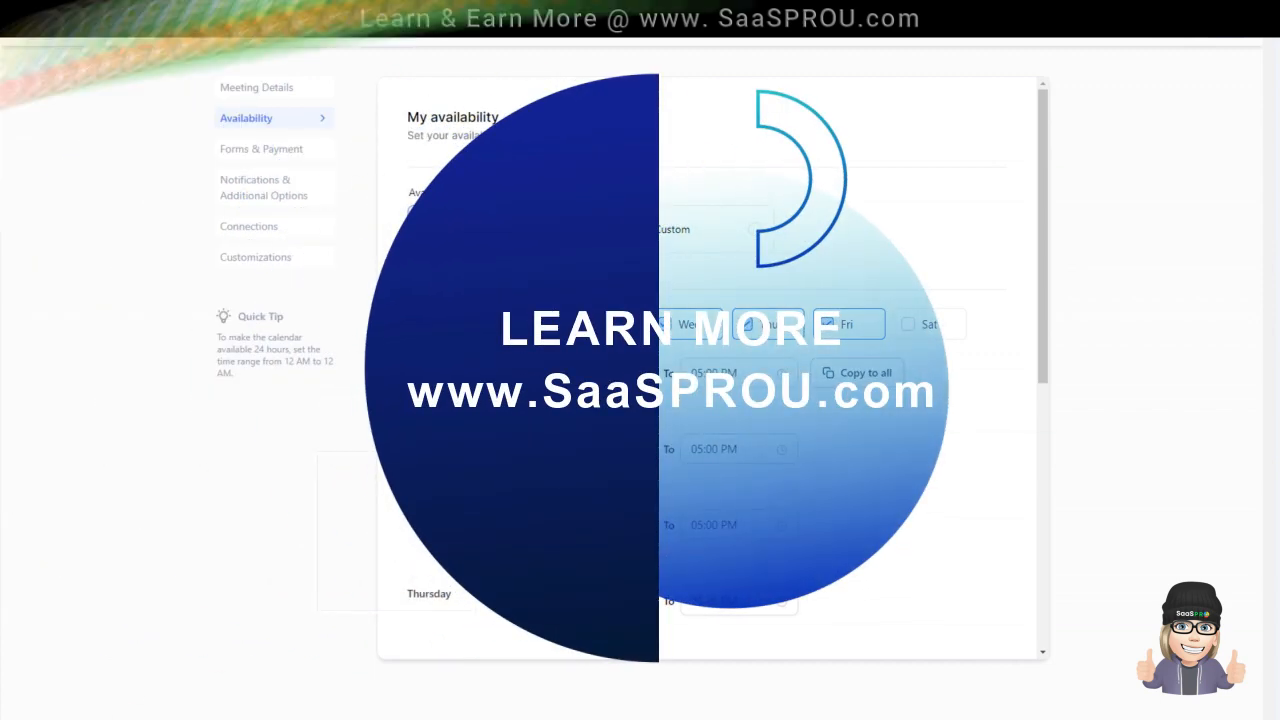
scroll(697, 434, down, 3)
scroll(710, 370, down, 5)
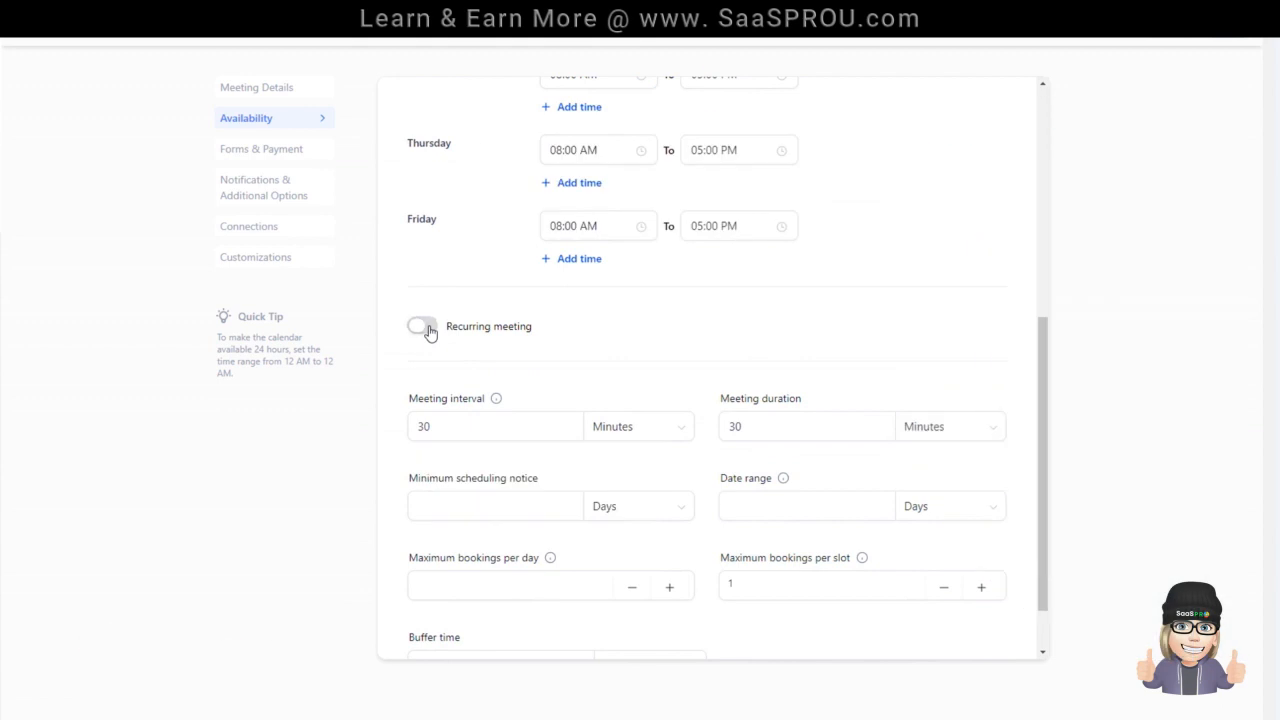
click(418, 330)
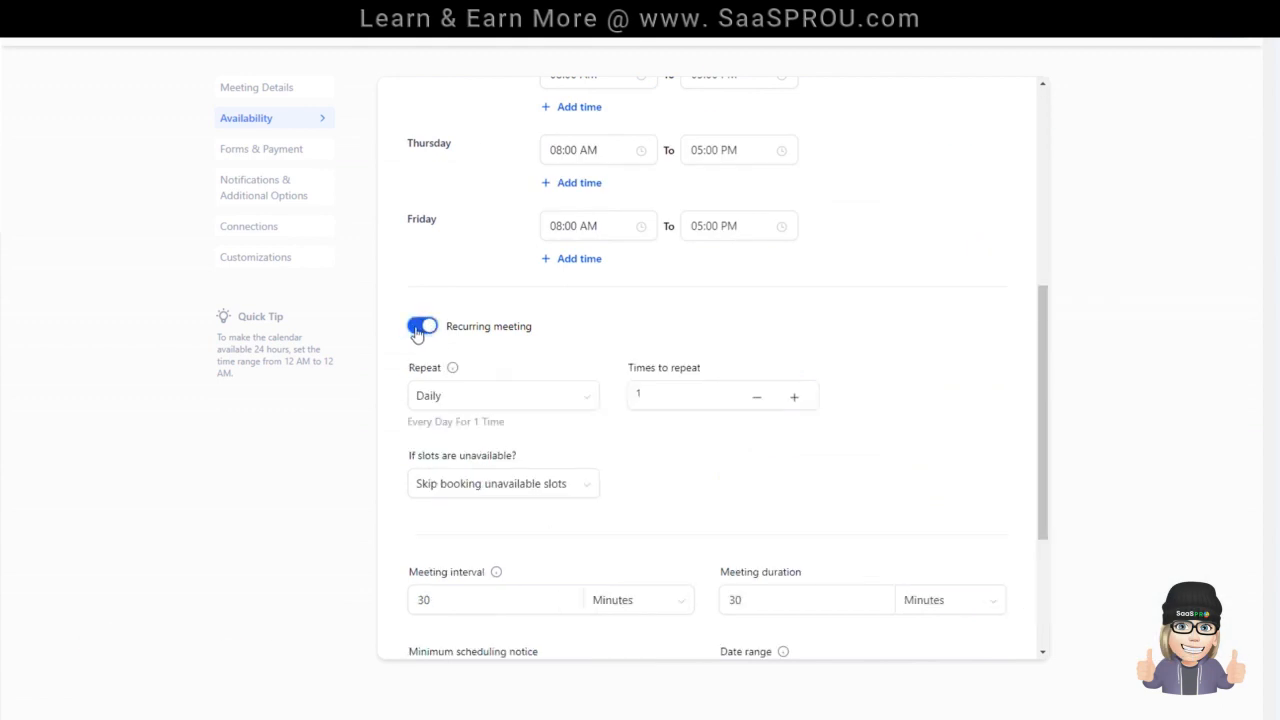
click(421, 327)
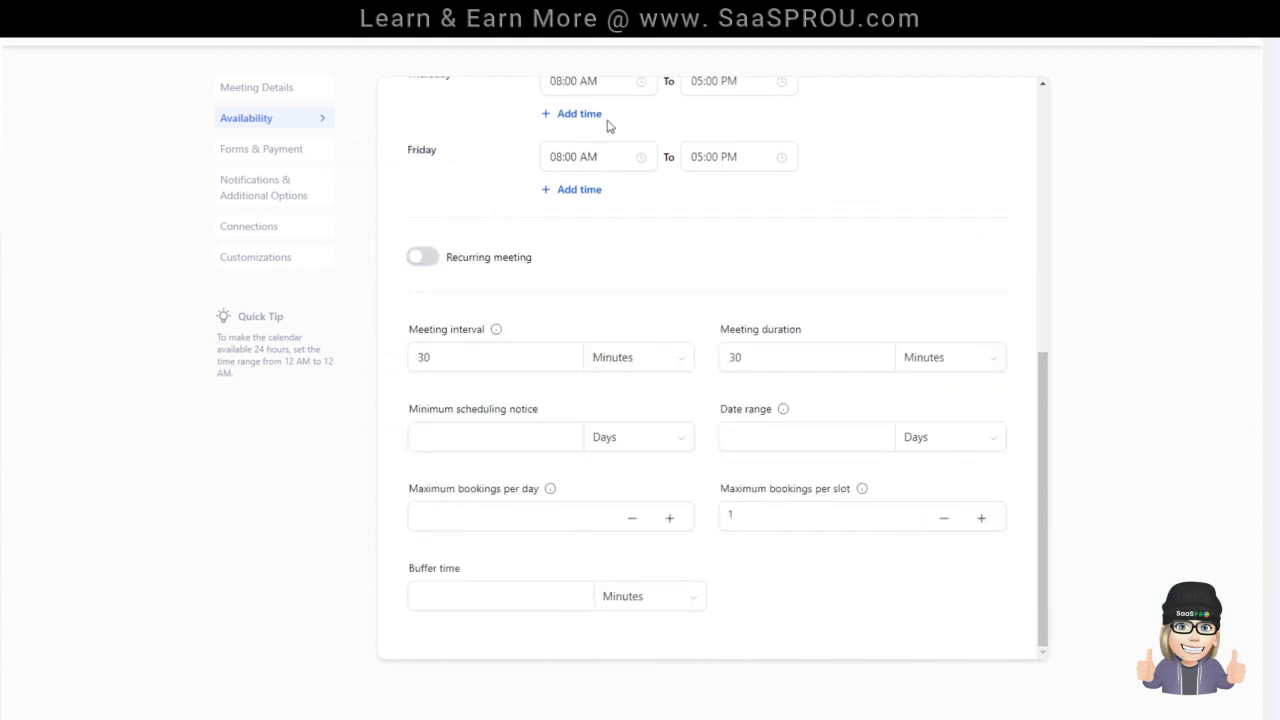
scroll(503, 317, up, 6)
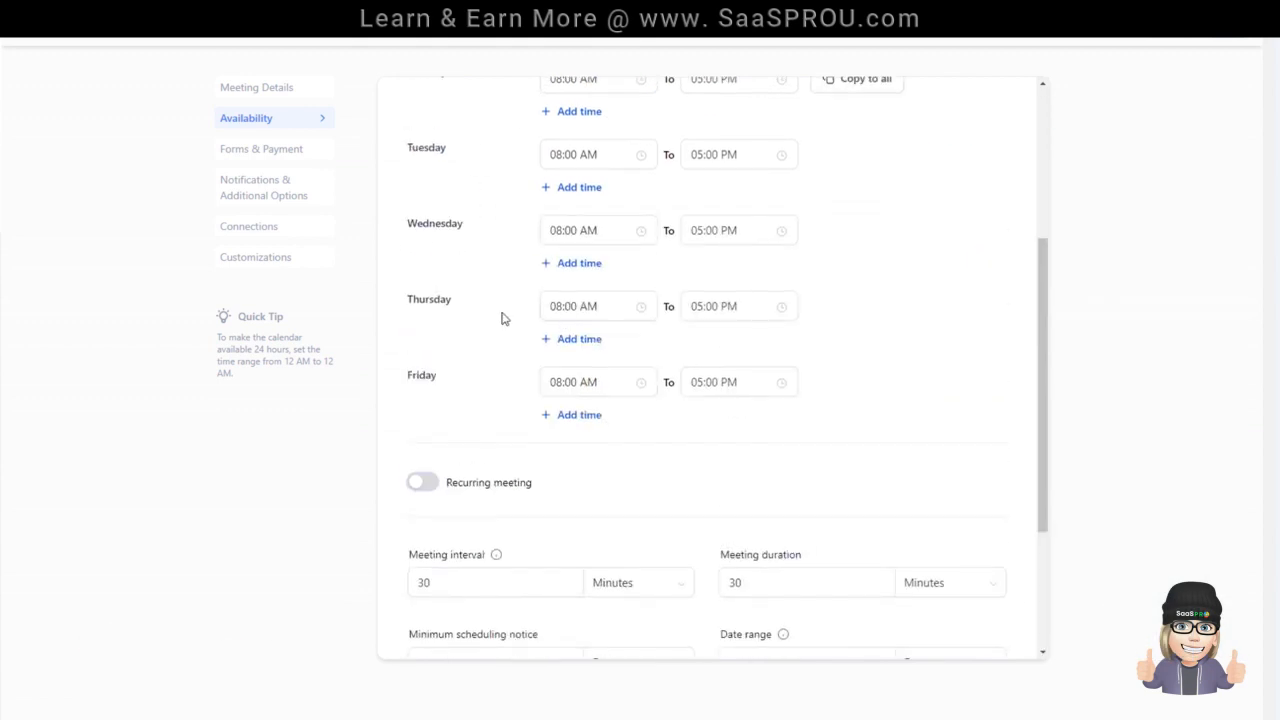
Step: In the calendar's form preferences, enable pre-populated fields (sticky contacts) and adding guests by name and email
click(236, 152)
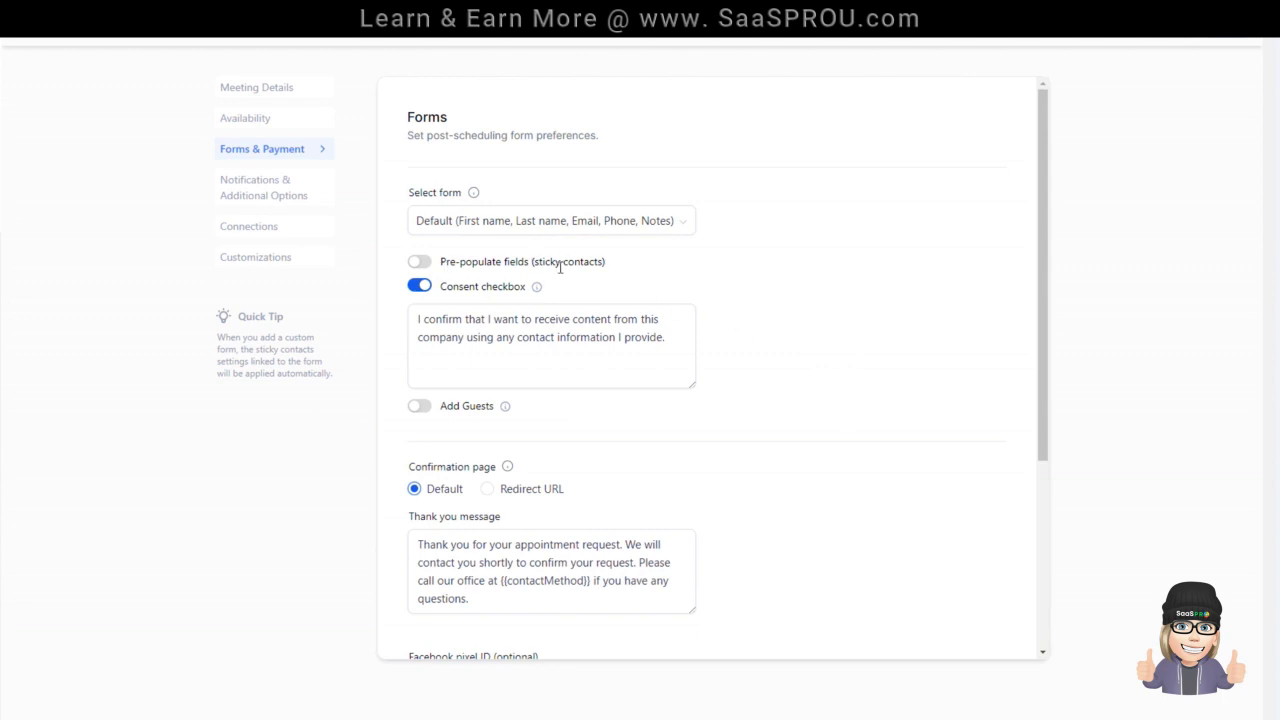
drag(533, 262, 627, 269)
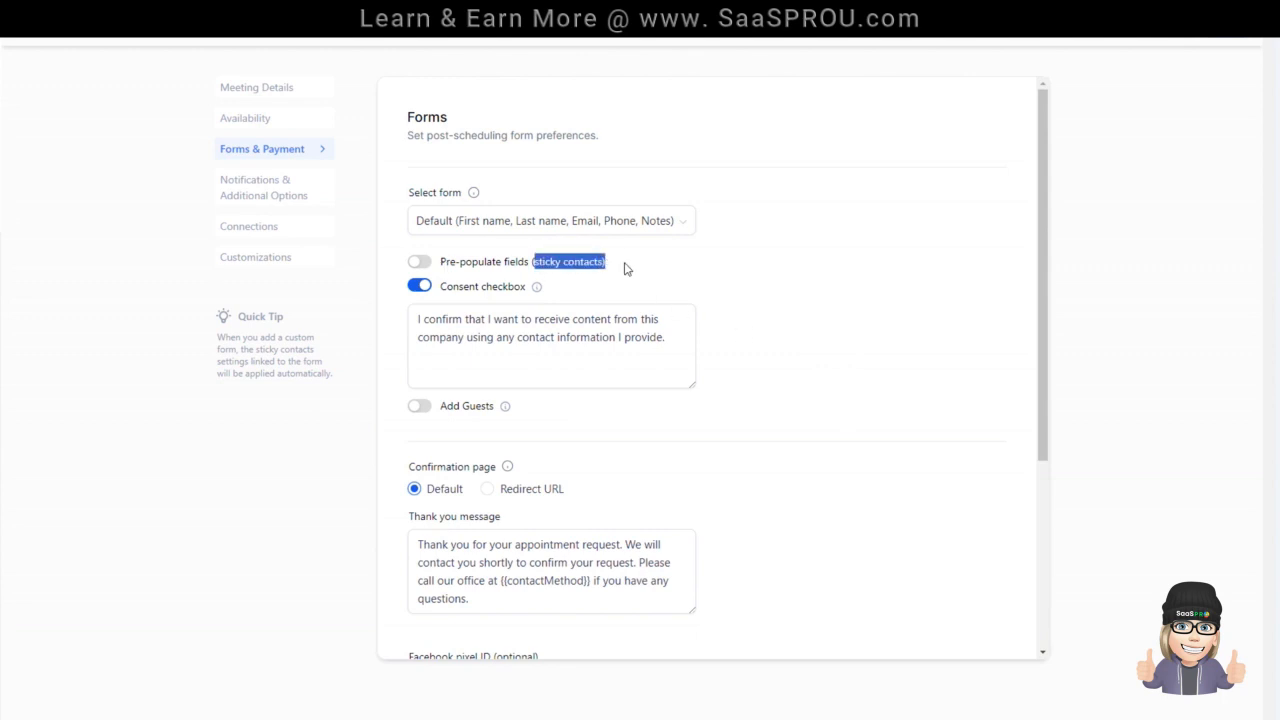
click(423, 264)
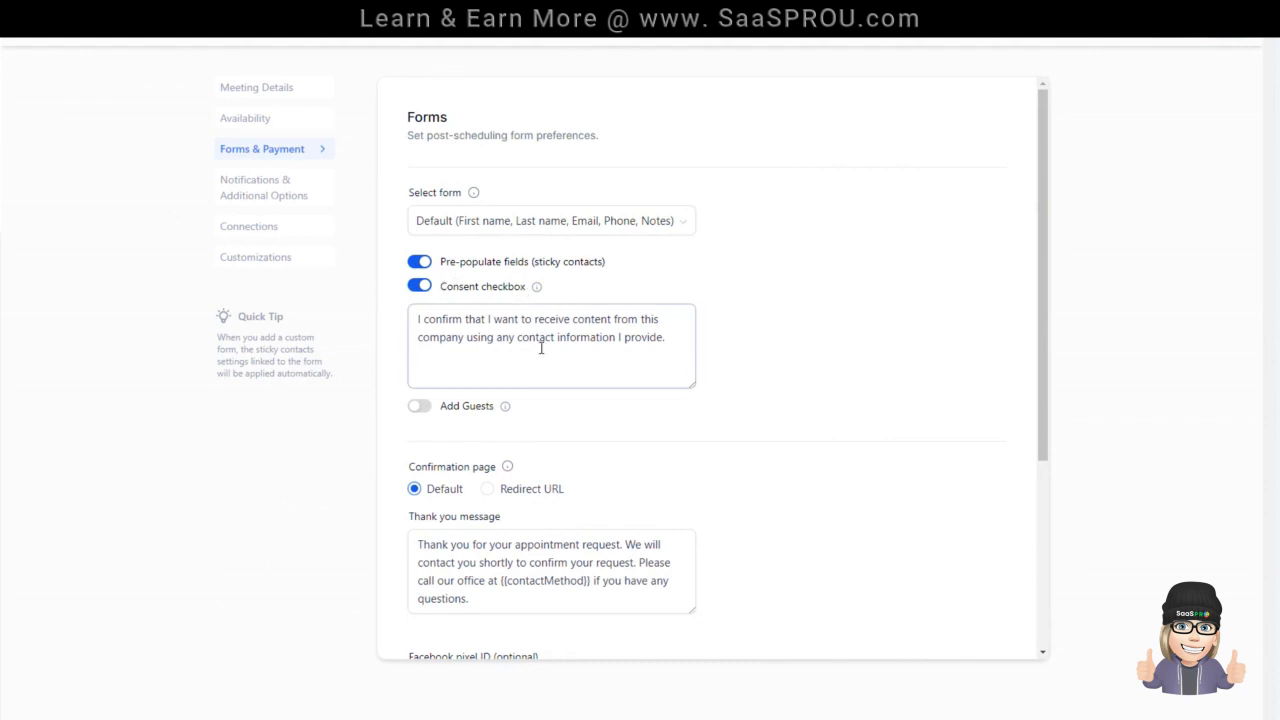
scroll(520, 428, down, 3)
scroll(520, 428, up, 2)
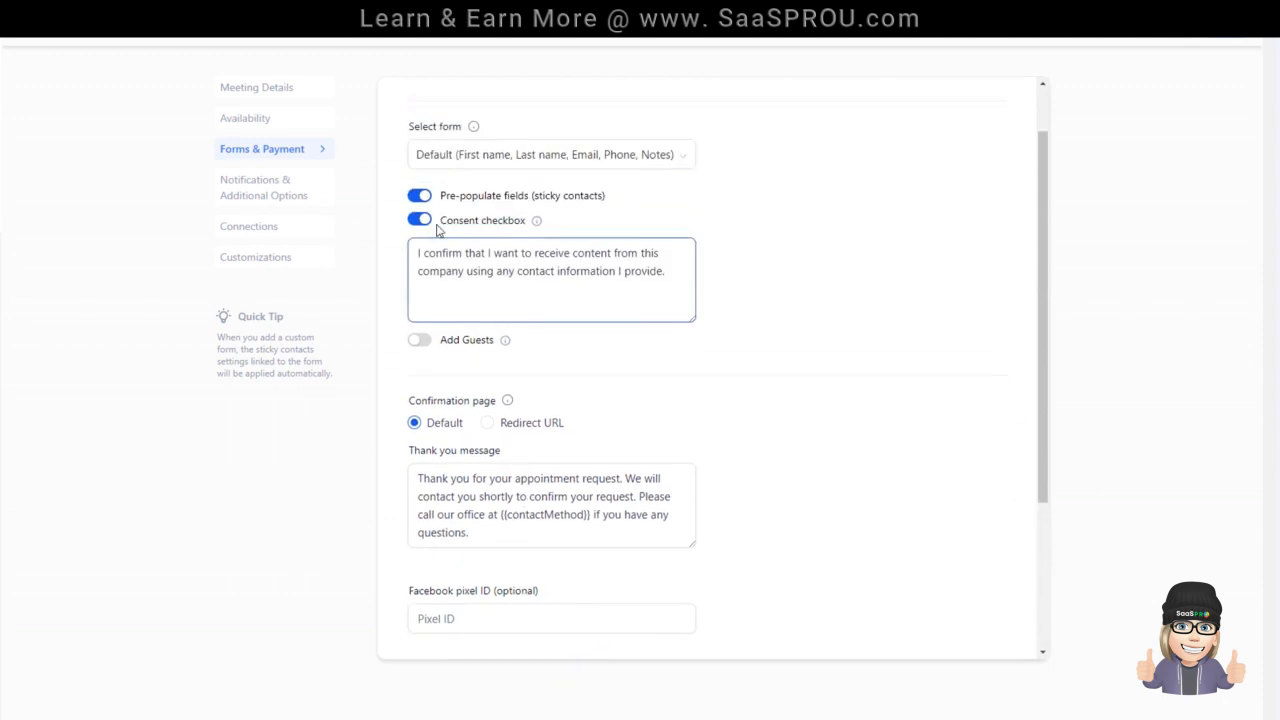
mouse_move(541, 228)
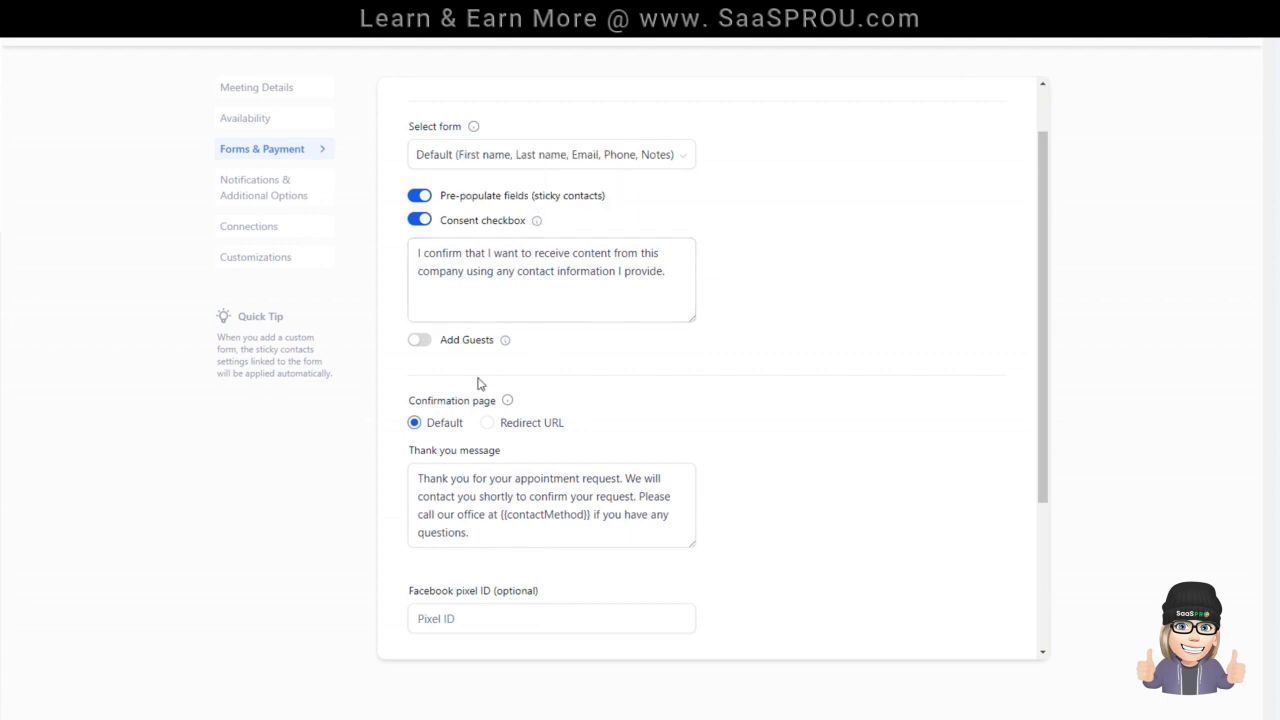
click(424, 342)
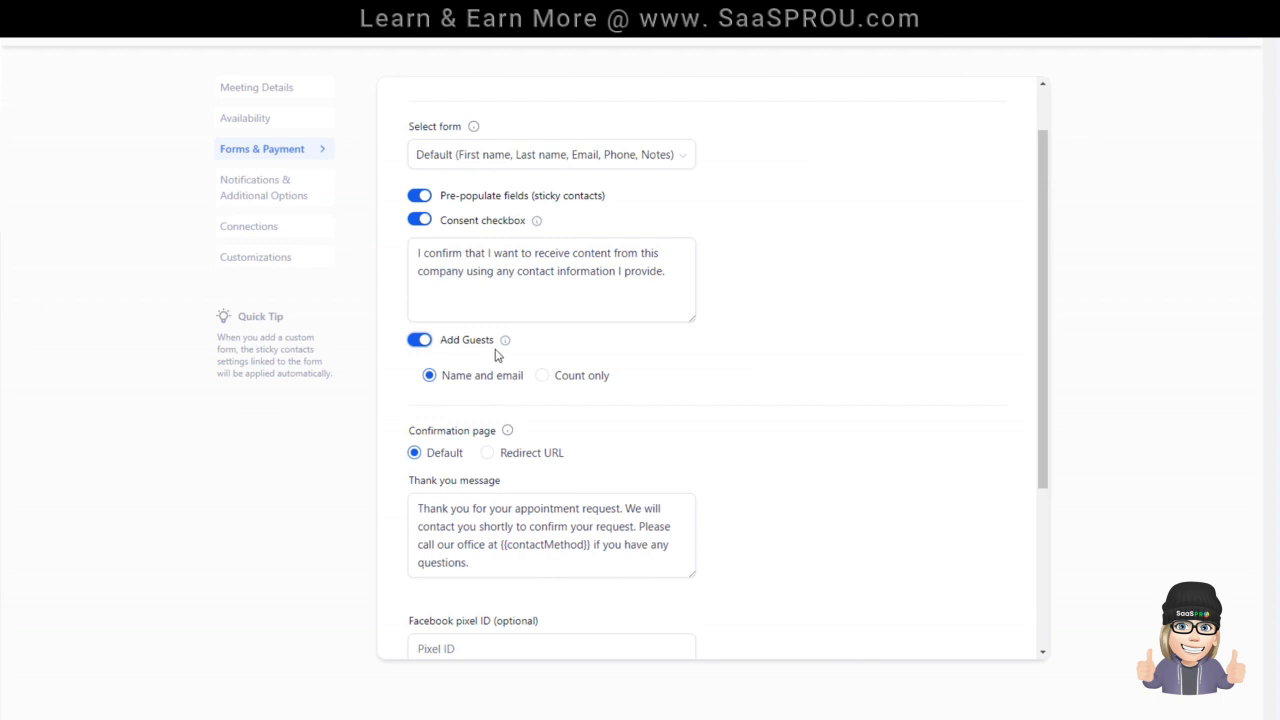
Step: Try the redirect URL option for the confirmation page, and switch back to the default thank you message
scroll(690, 395, down, 2)
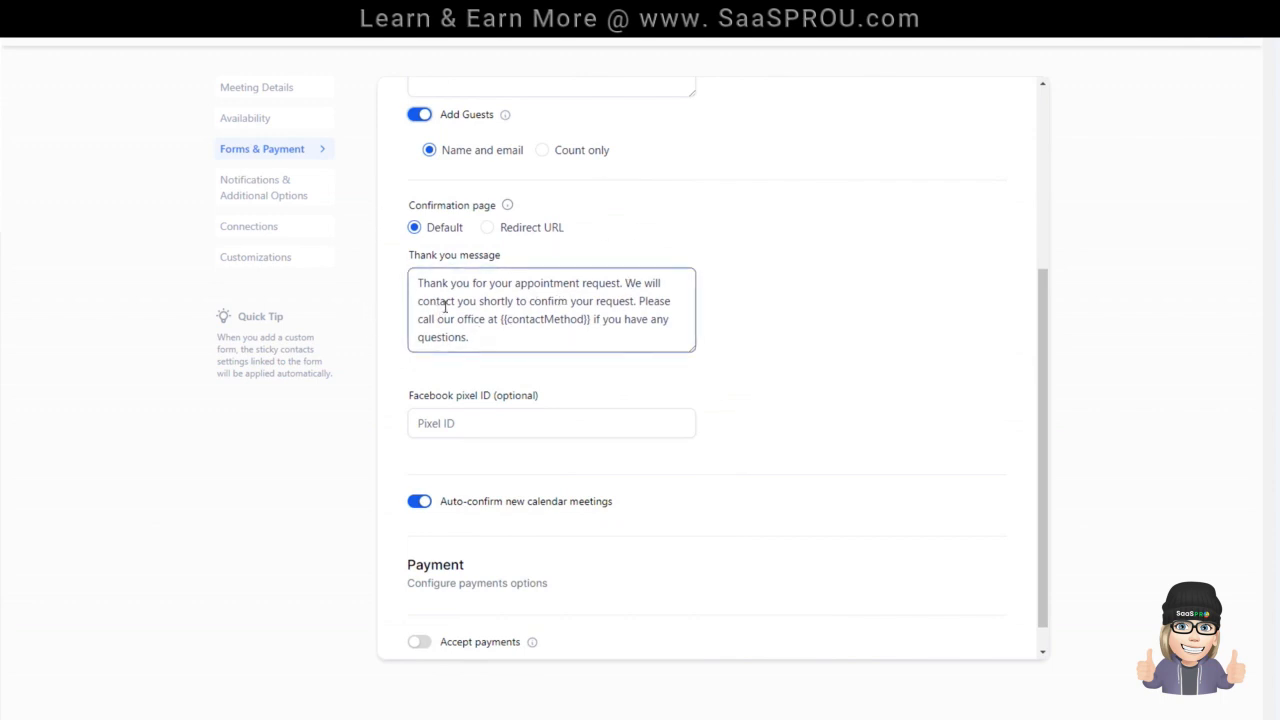
click(487, 230)
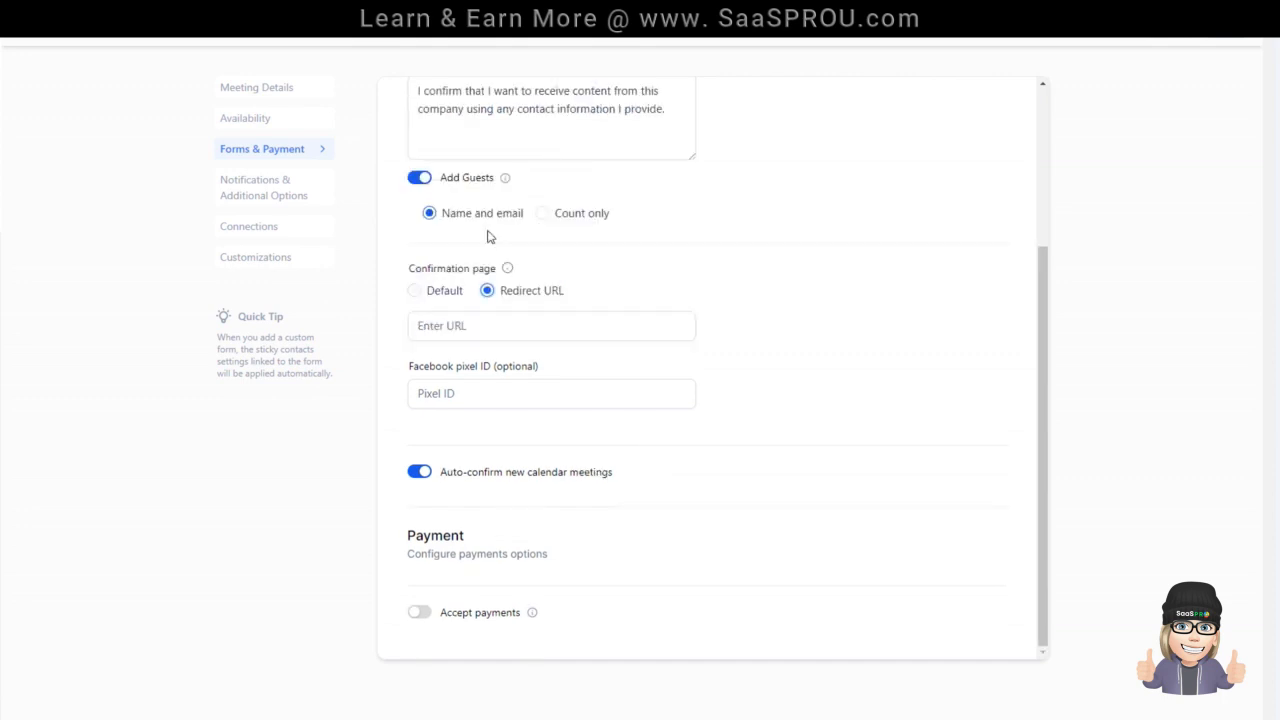
click(457, 326)
click(455, 396)
click(551, 303)
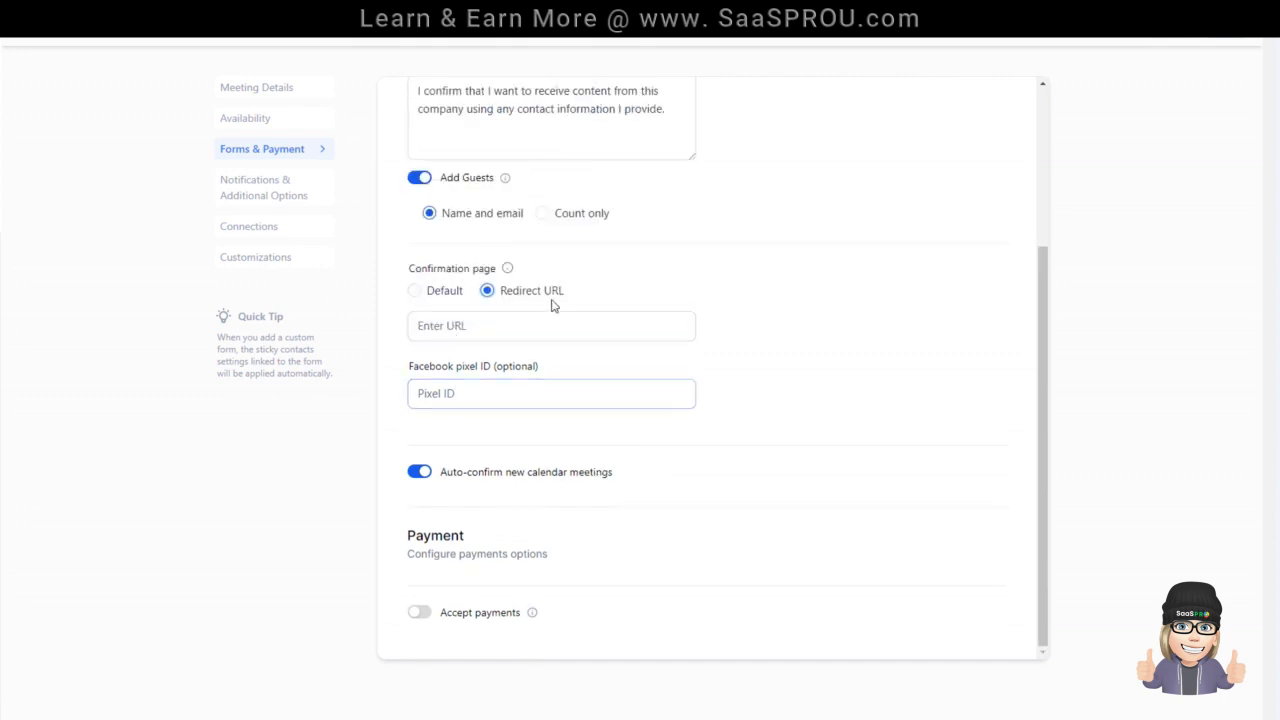
click(414, 291)
click(487, 290)
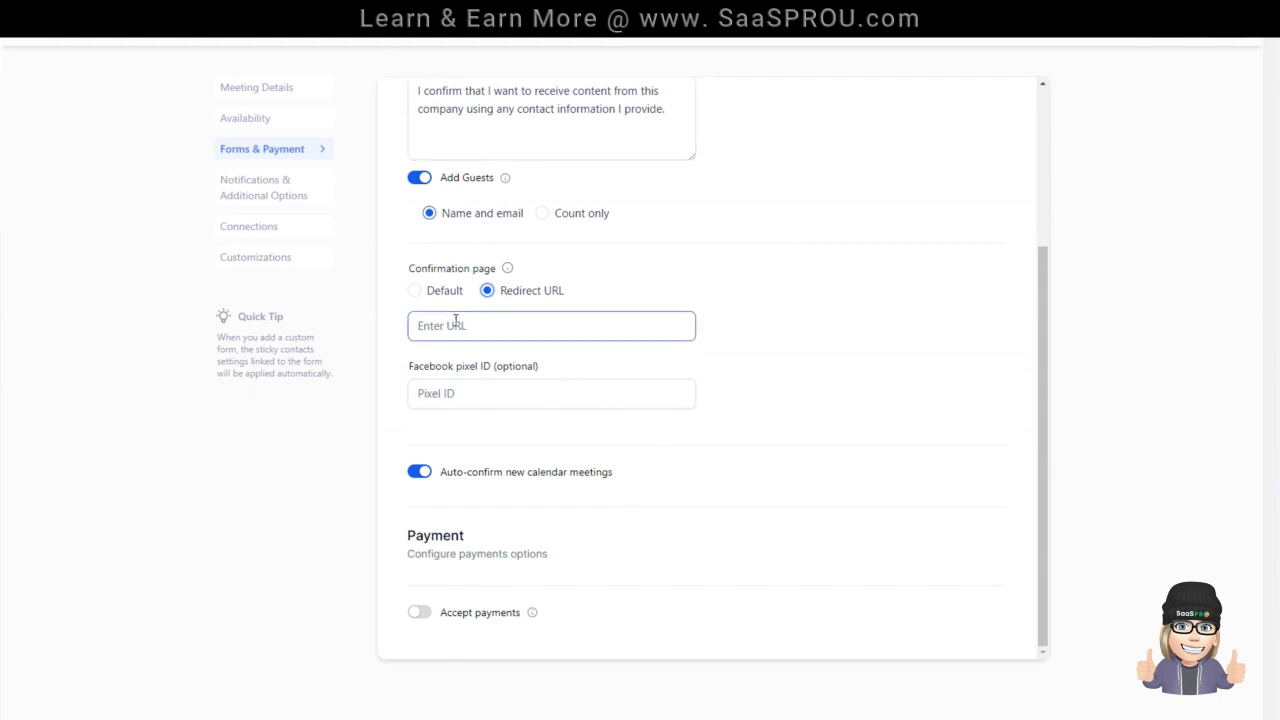
click(414, 290)
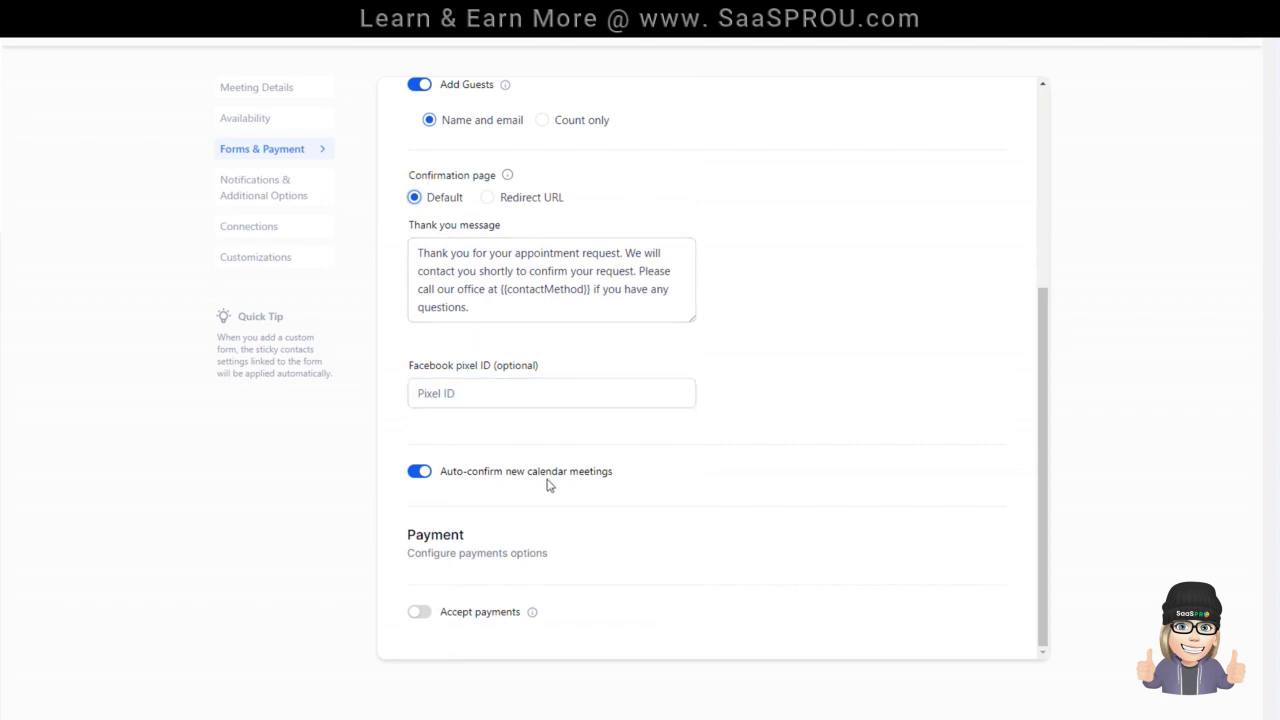
Step: Try switching off the automatic confirmation of new calendar meetings, and switch it back on
click(418, 472)
click(420, 473)
drag(556, 504, 440, 473)
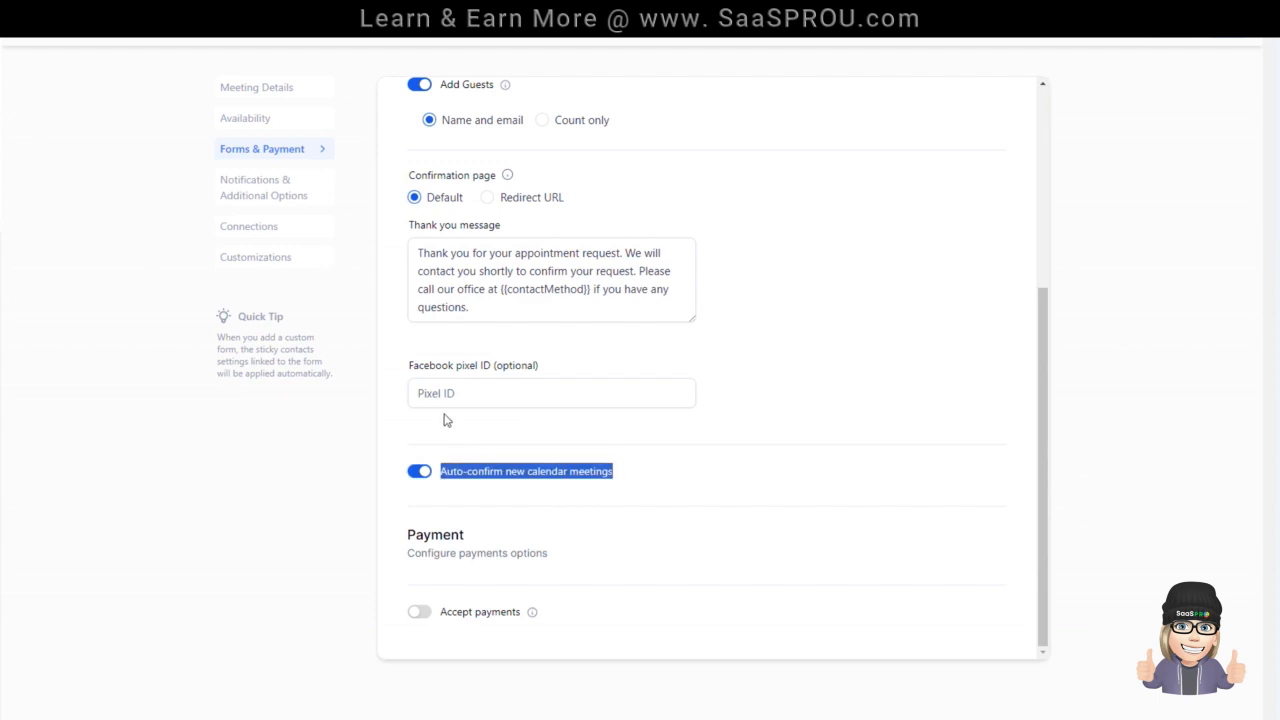
click(510, 458)
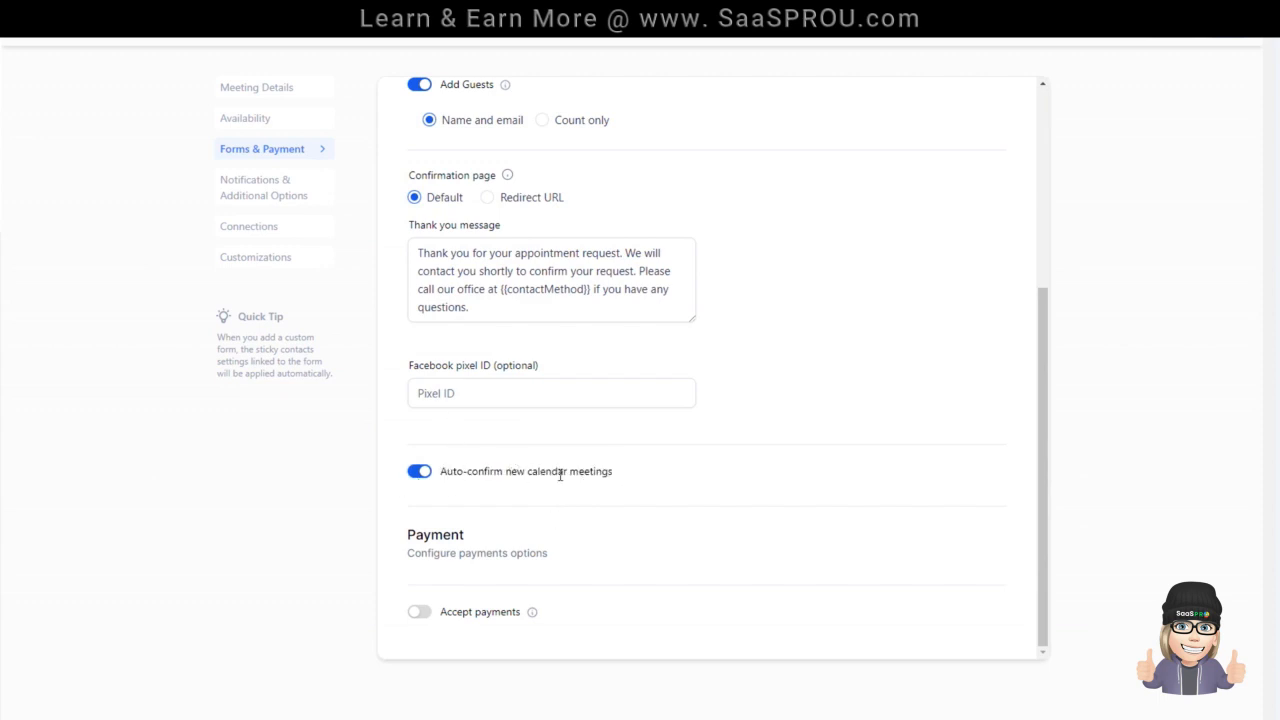
click(419, 474)
click(423, 474)
Step: Try the accept payments option to view its amount and description fields, and switch it back off
click(419, 612)
scroll(423, 610, down, 2)
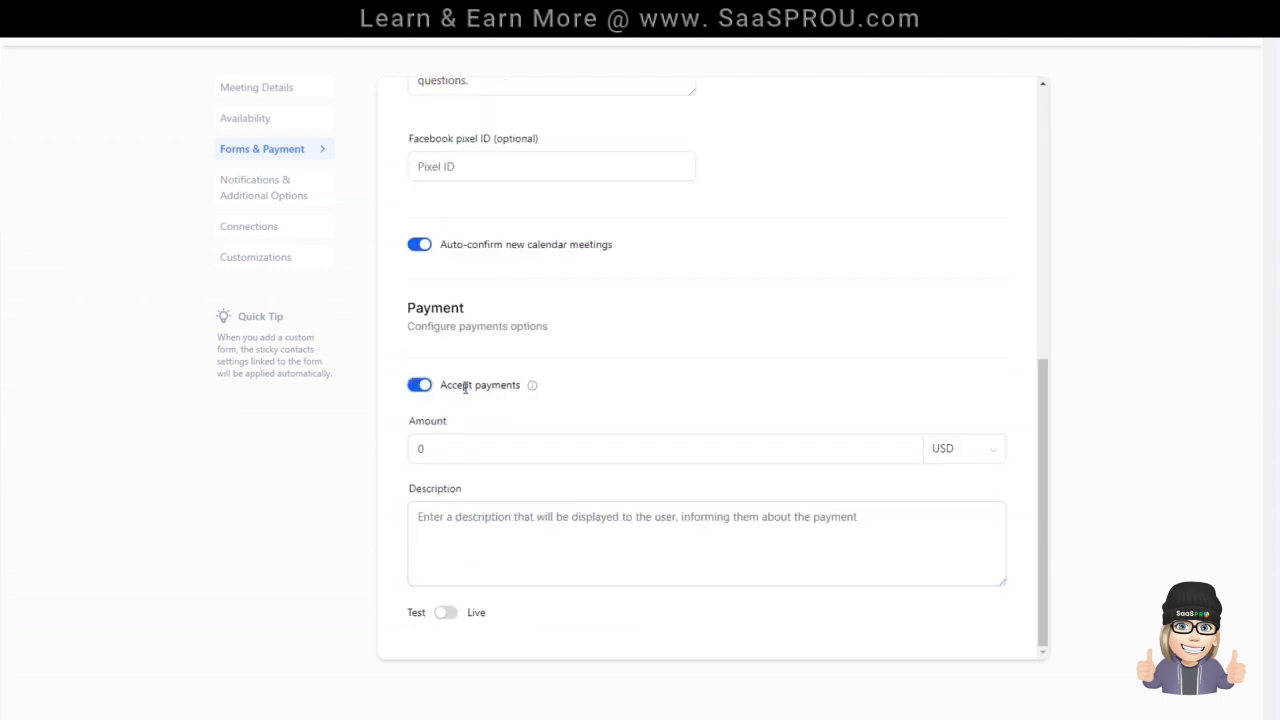
click(445, 449)
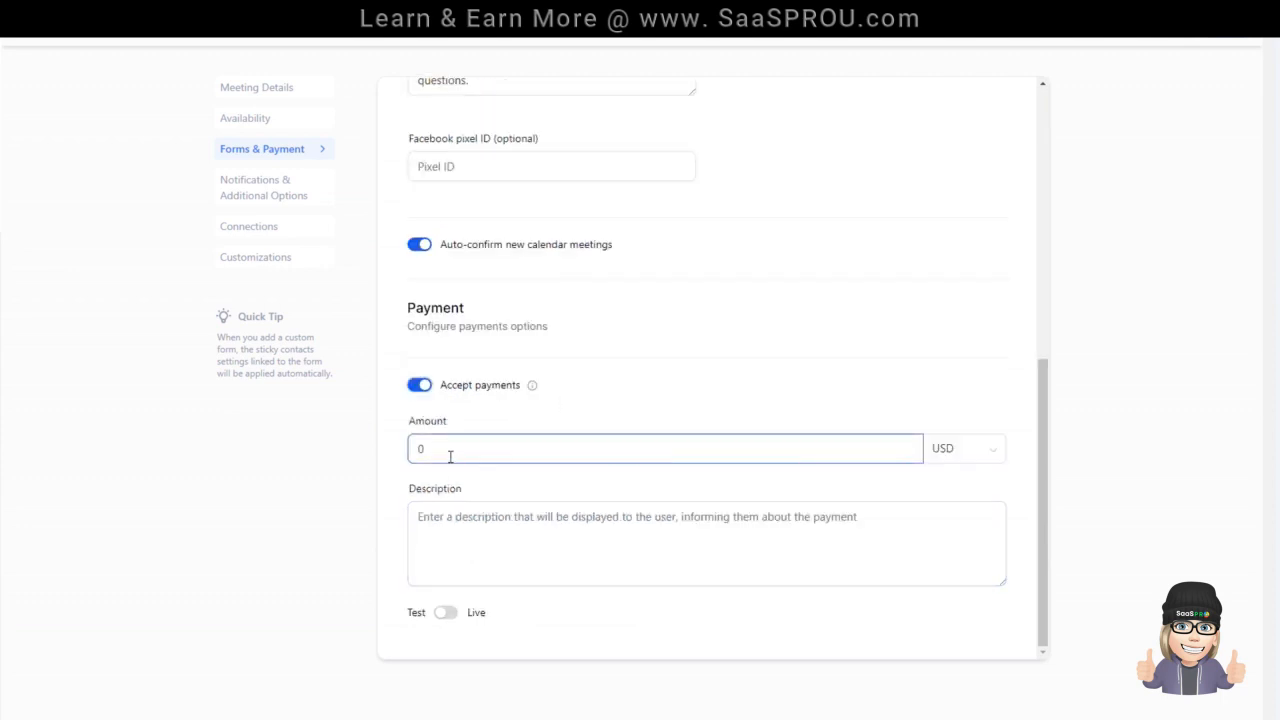
click(419, 385)
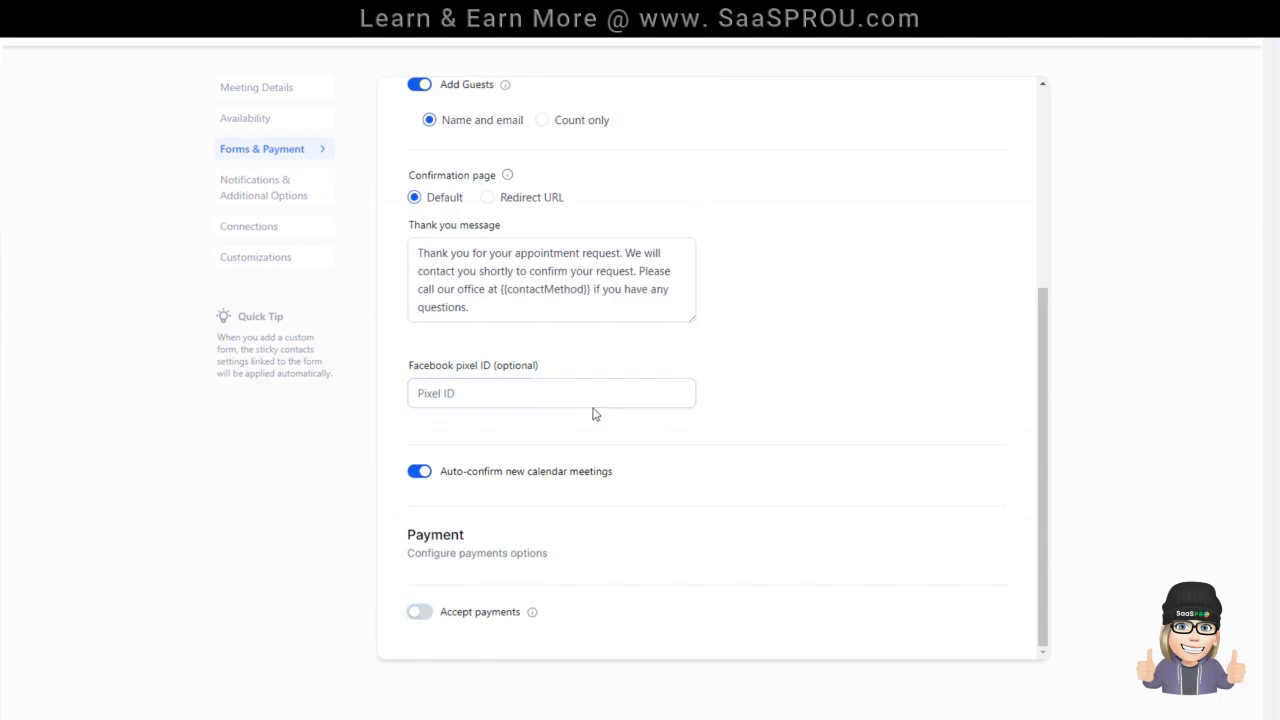
Step: Review the notification settings with Acknowledgement email as the type, and try the Google calendar invitation emails option, leaving it off
click(254, 196)
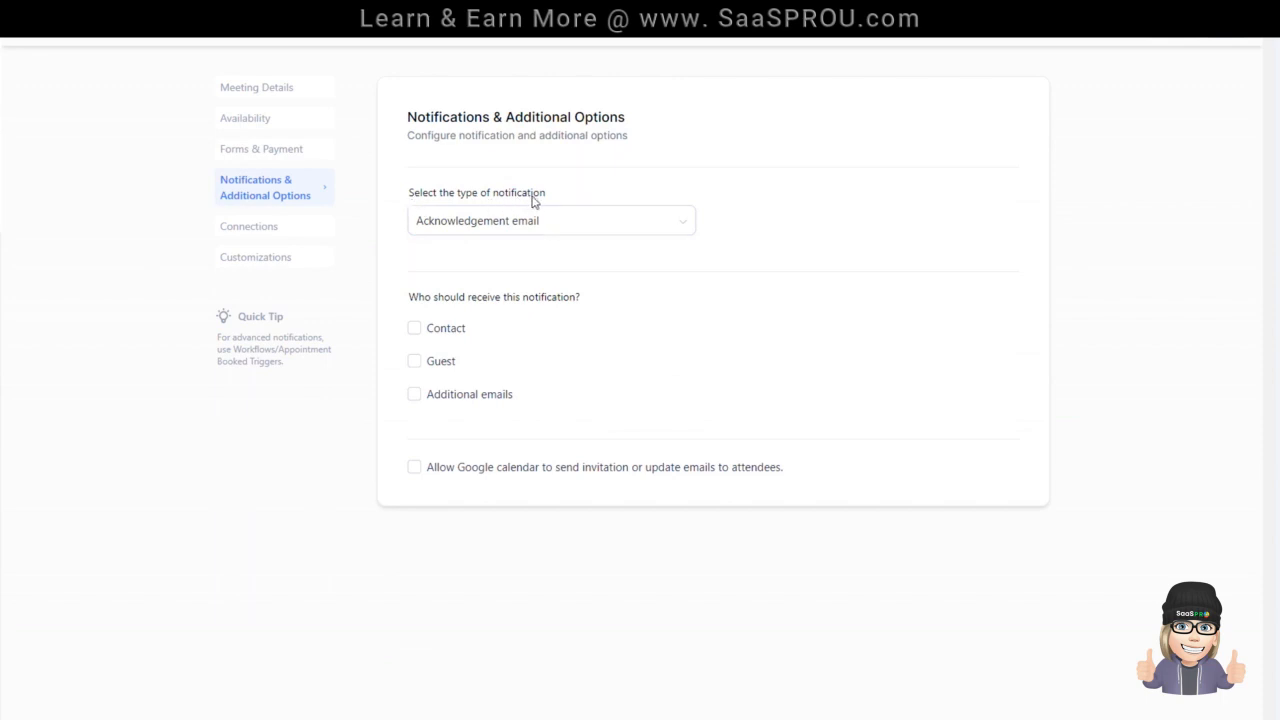
click(505, 222)
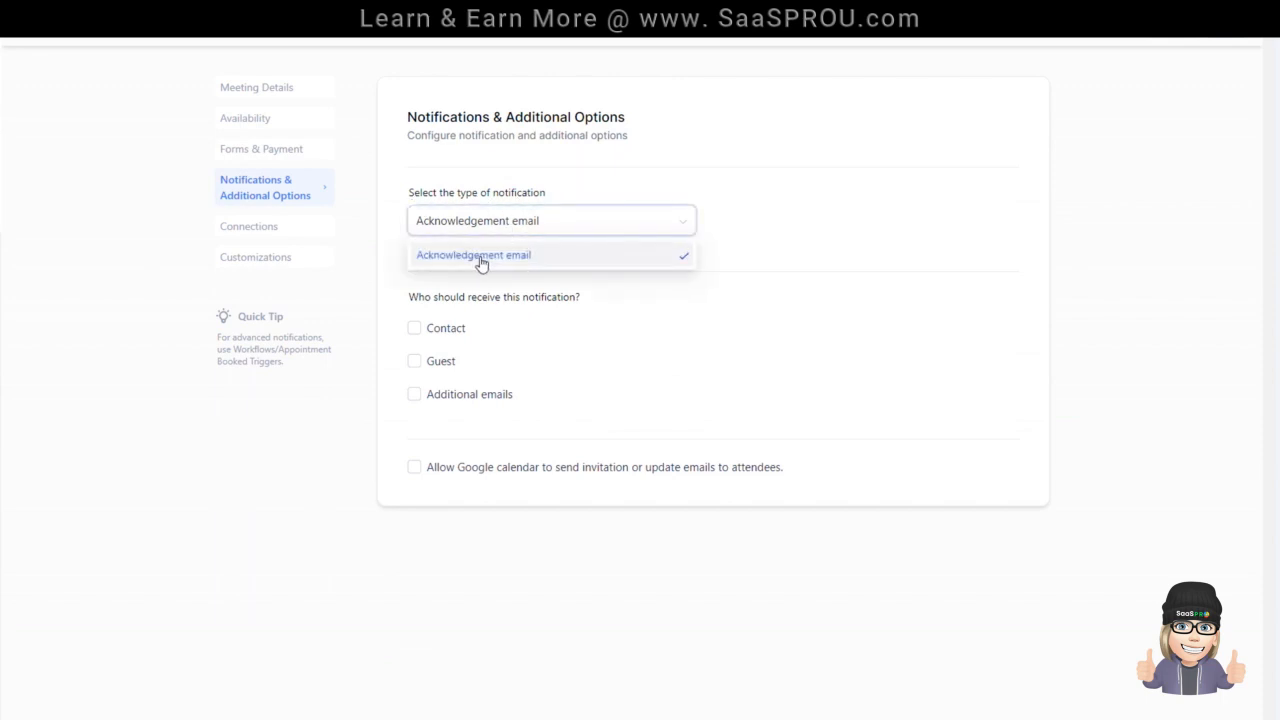
click(480, 258)
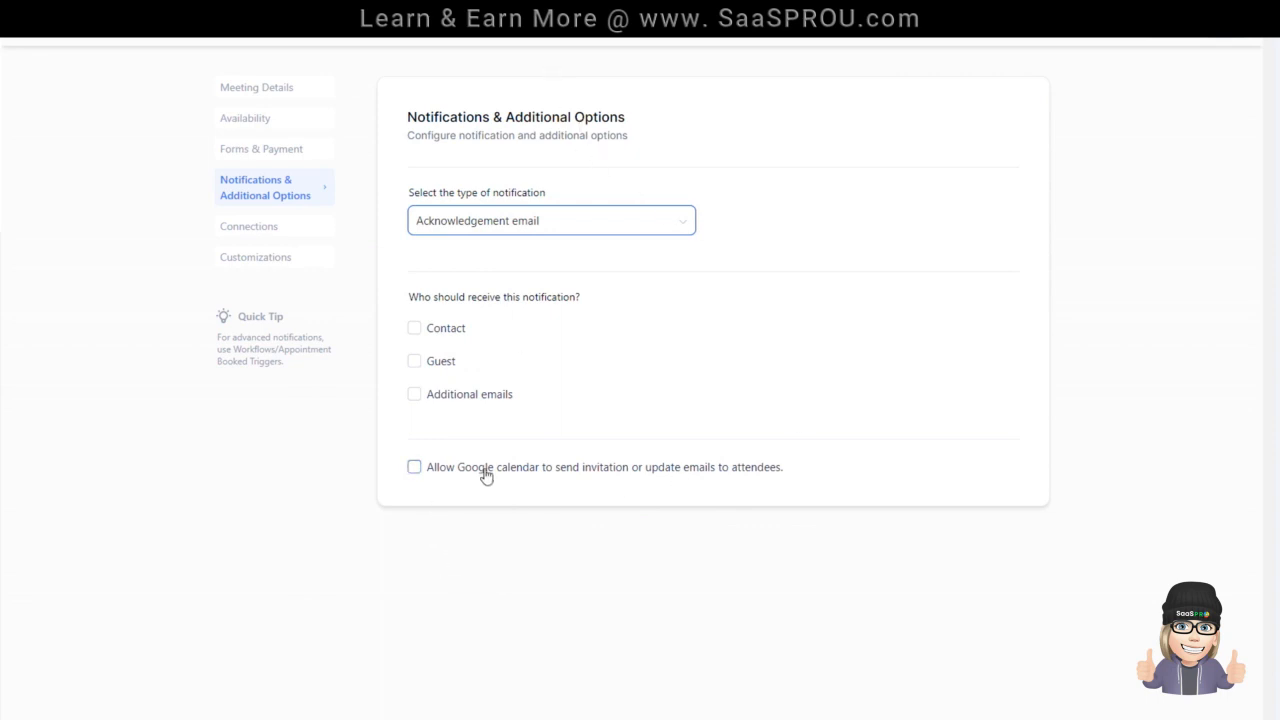
click(417, 472)
click(418, 478)
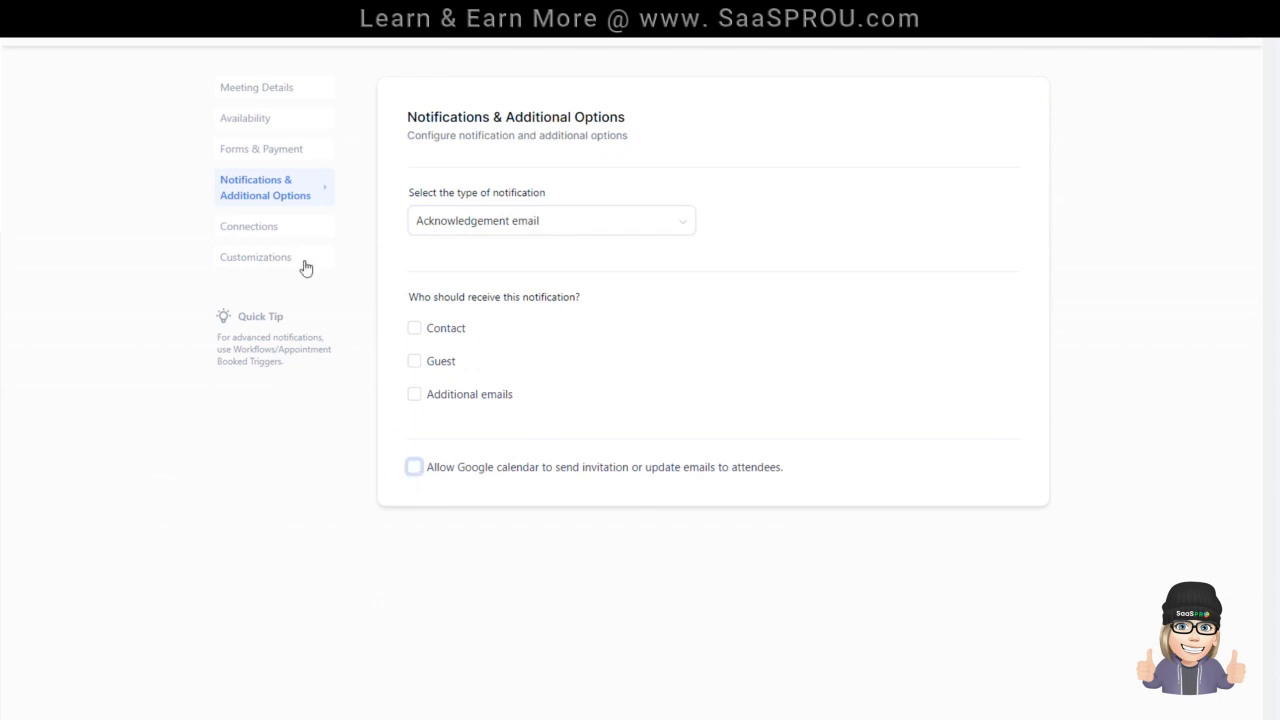
Step: Examine the calendar's external calendar sync settings, including the linked calendar choice and the external calendar setup
click(261, 231)
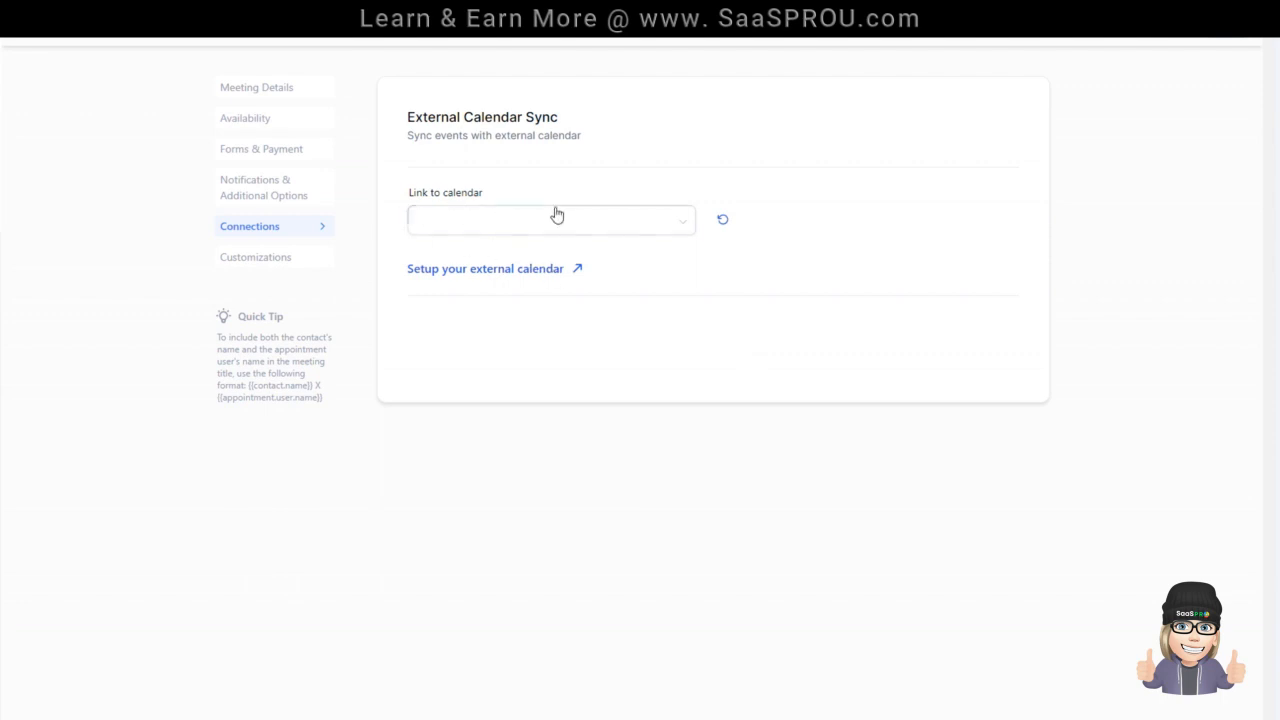
click(692, 222)
click(471, 272)
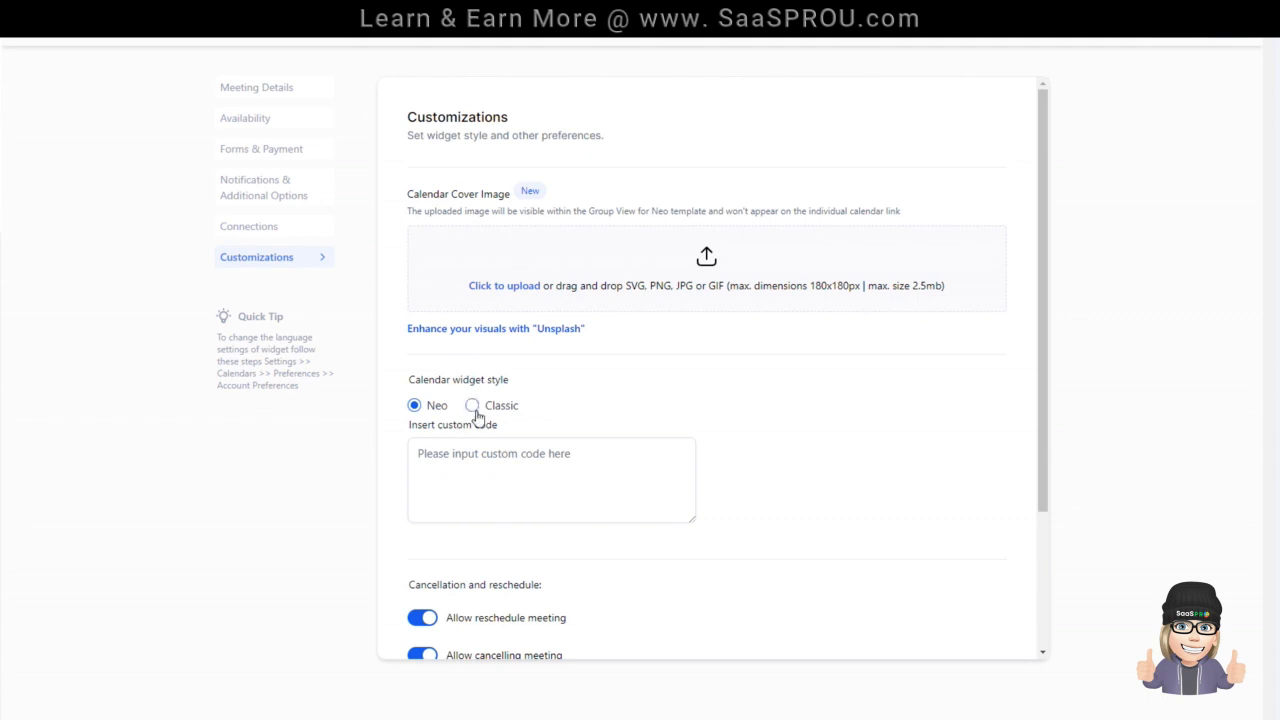
Step: Examine the calendar's customizations, including widget style, custom code, rescheduling and cancelling options, and enlarge the additional notes box to read it
scroll(590, 450, down, 3)
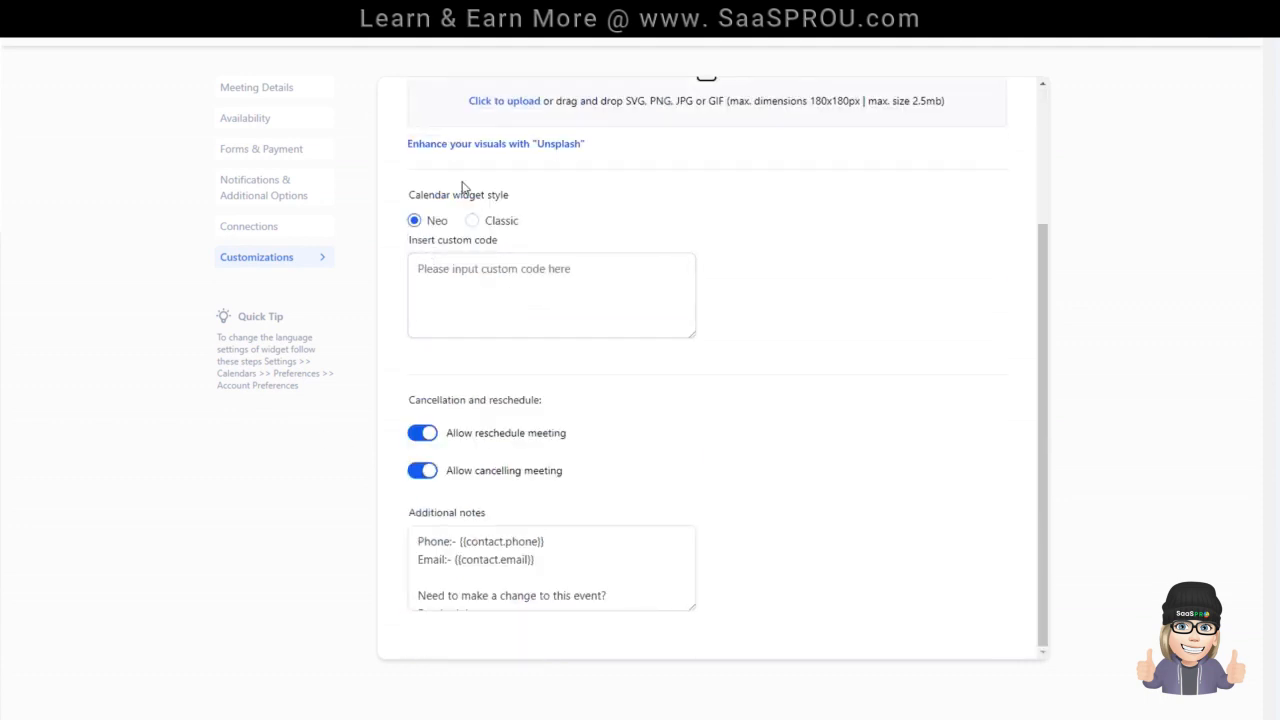
click(490, 308)
drag(450, 435, 596, 435)
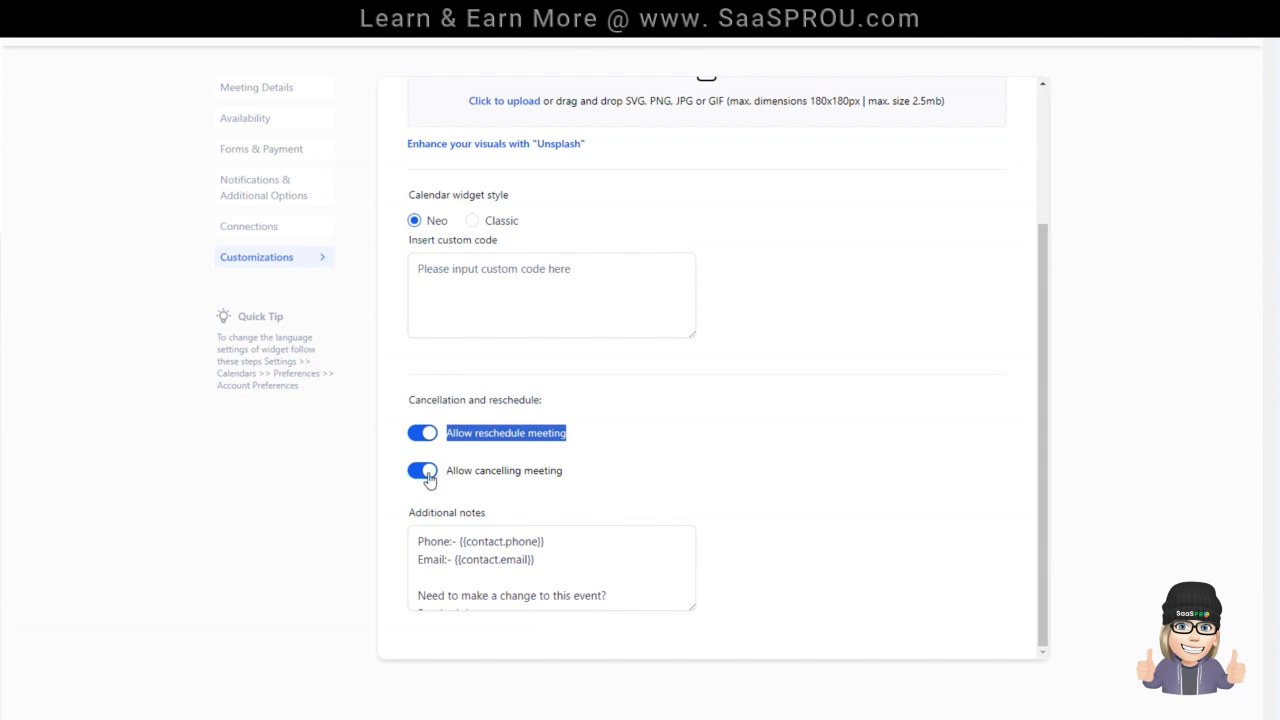
drag(472, 470, 560, 470)
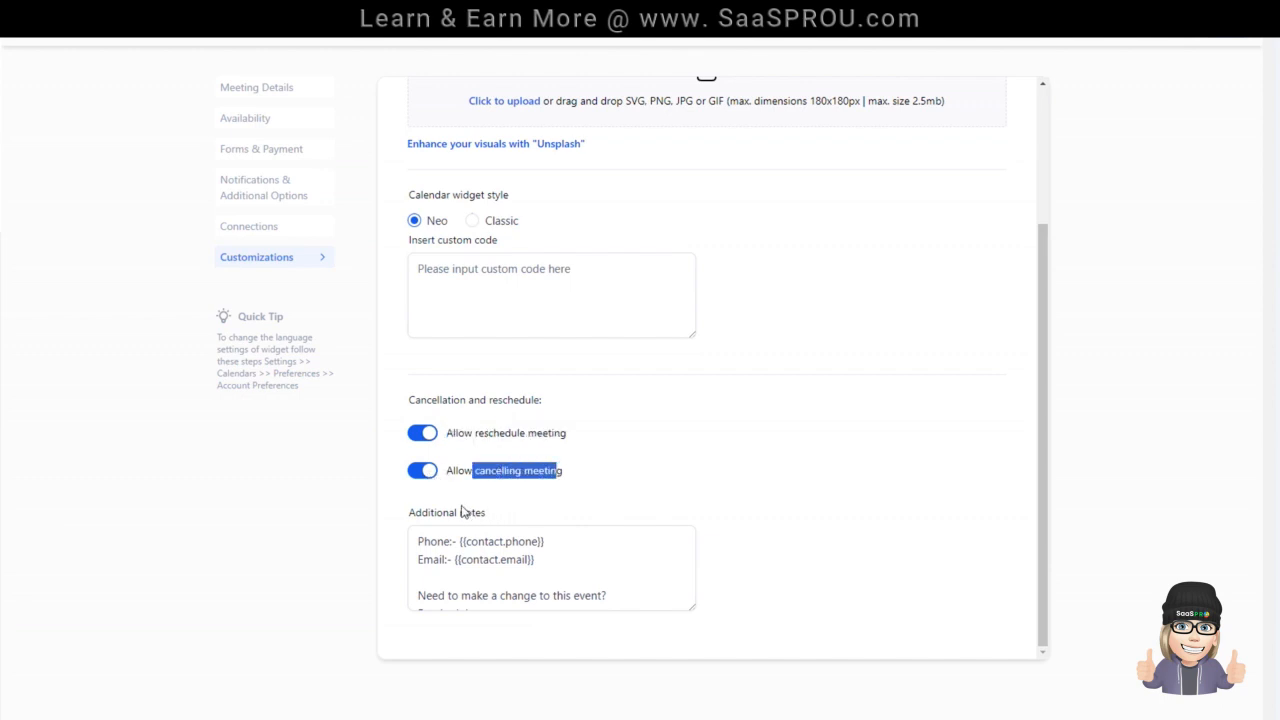
click(432, 565)
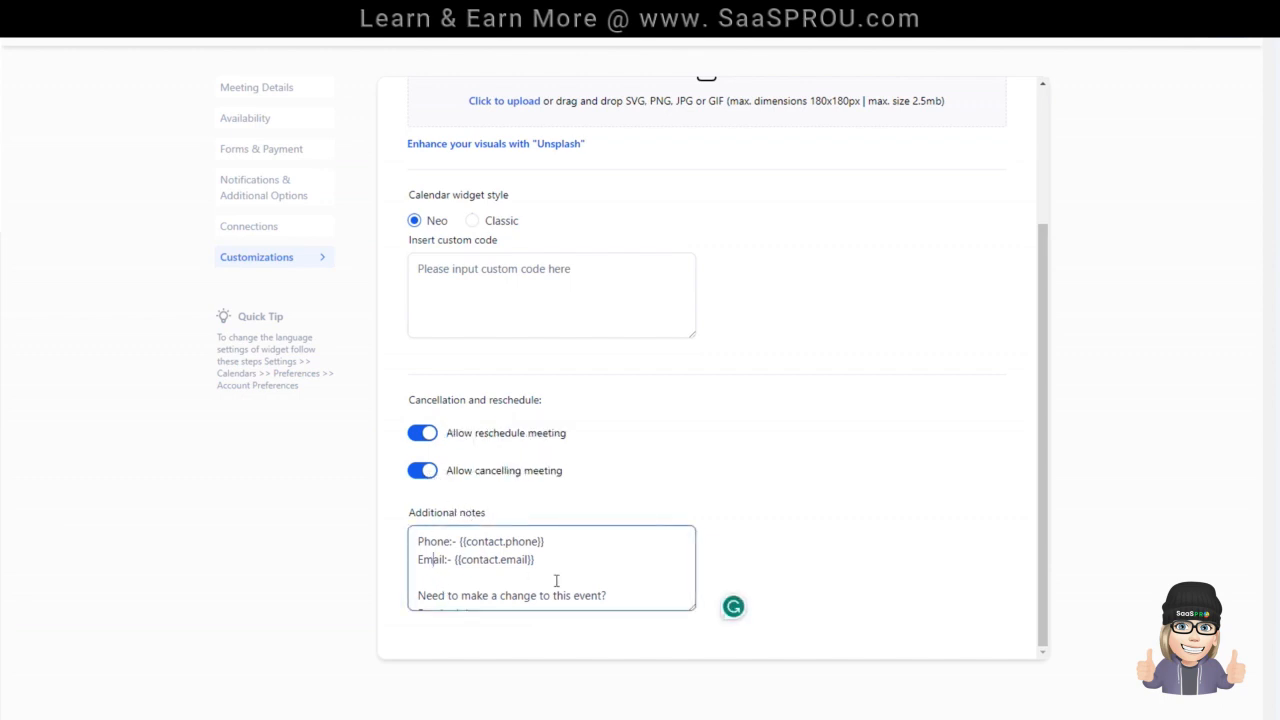
drag(692, 607, 678, 643)
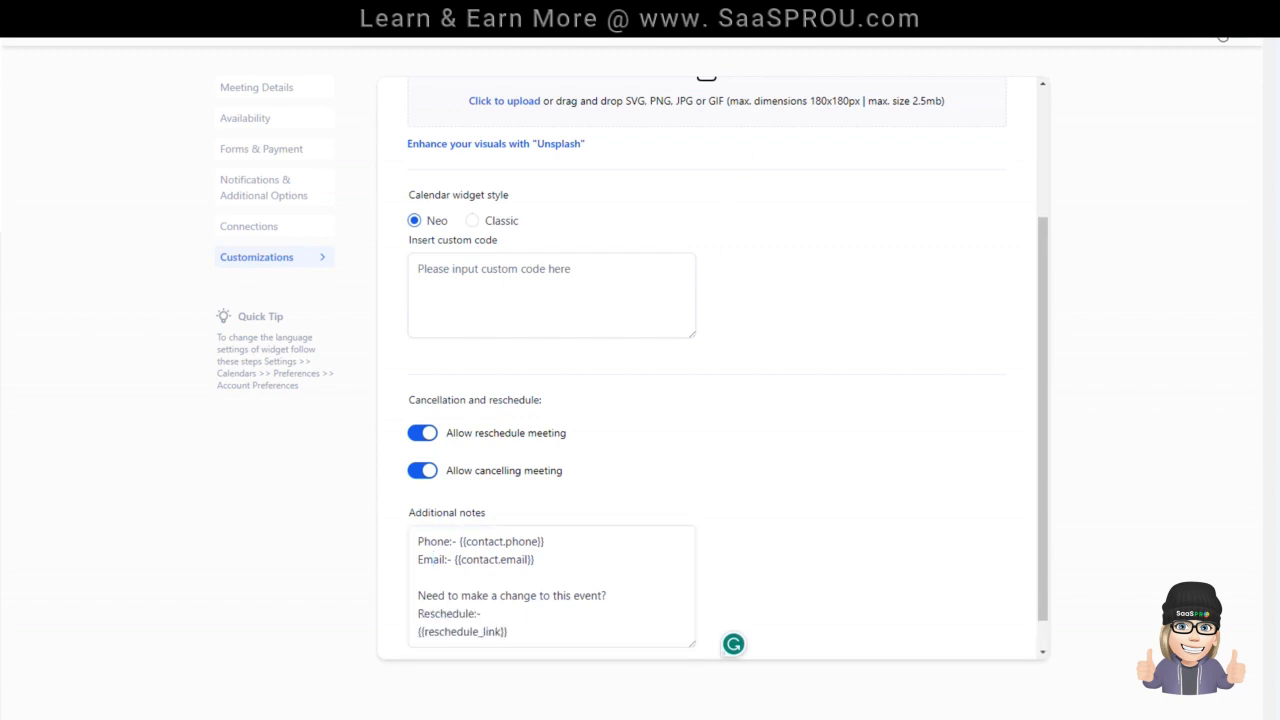
Step: Finish the advanced settings, return to the list of calendars and locate Team 1
click(1217, 27)
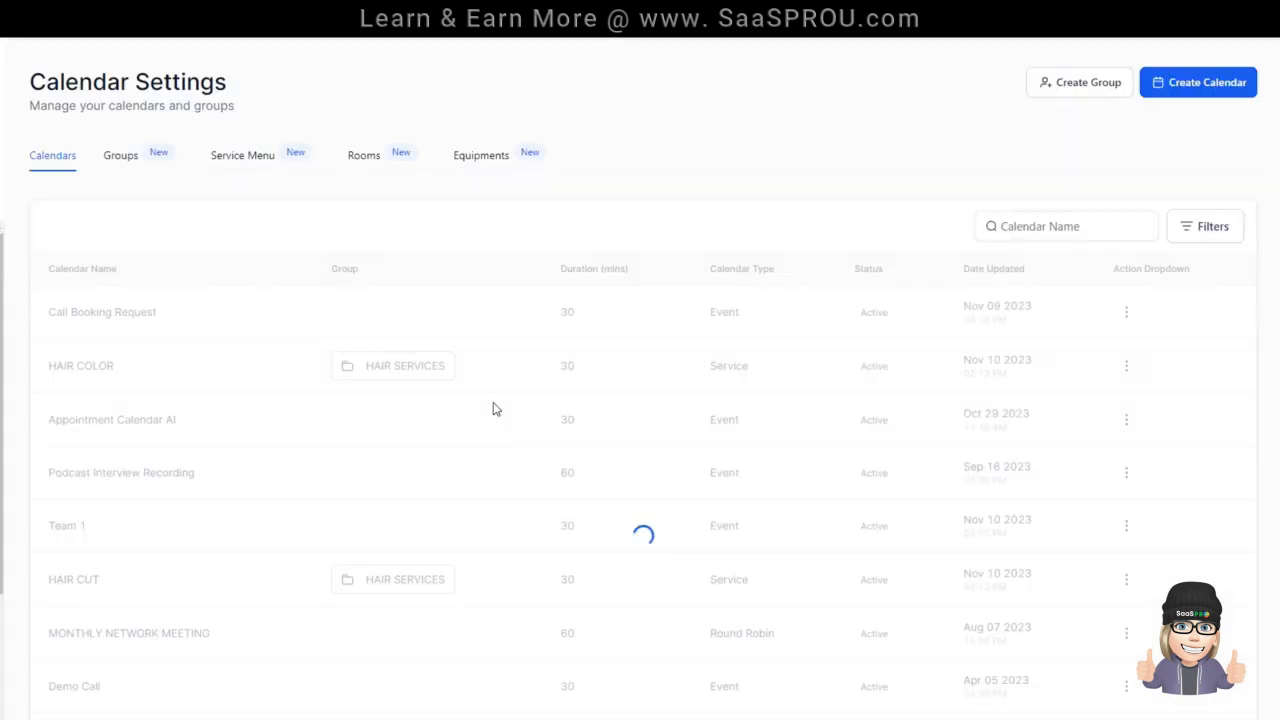
scroll(50, 462, down, 1)
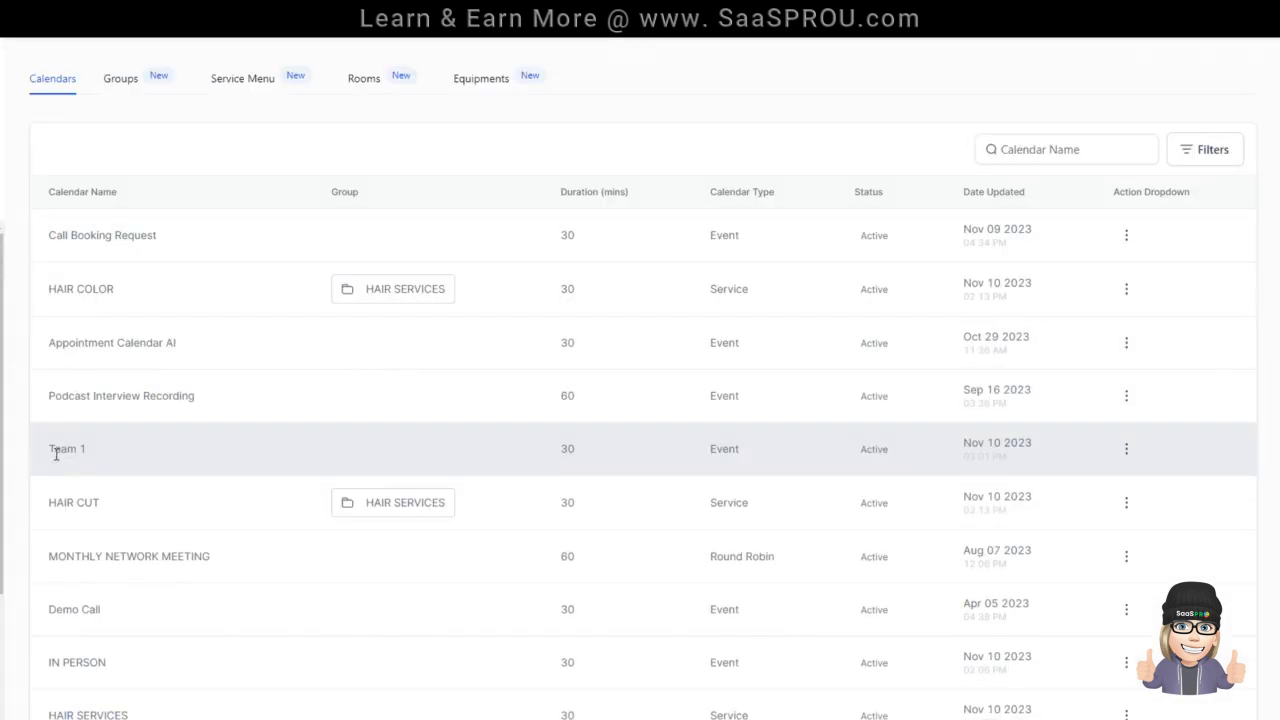